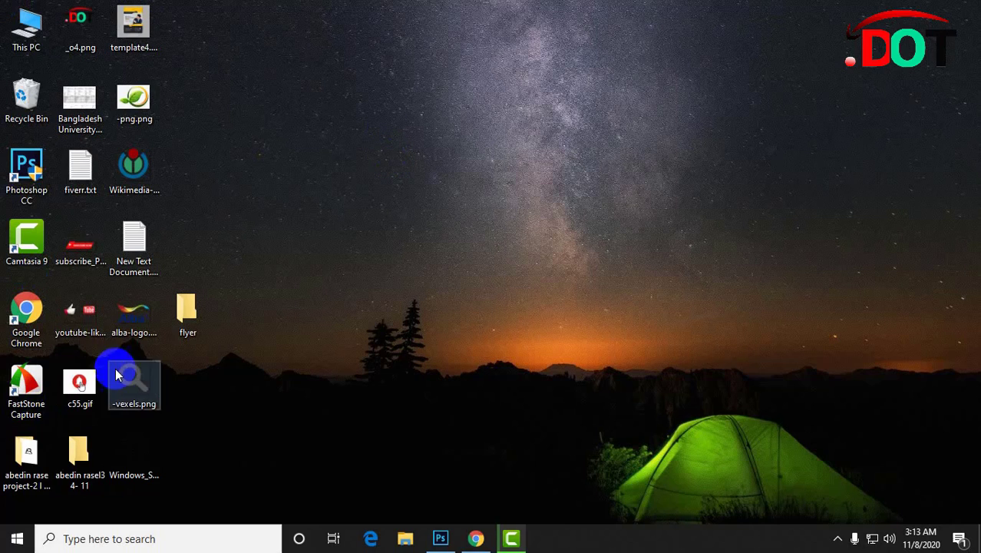
# Switch to Photoshop and close the Flyer and Untitled-1 documents without saving, along with the small floating panel.
pyautogui.click(440, 538)
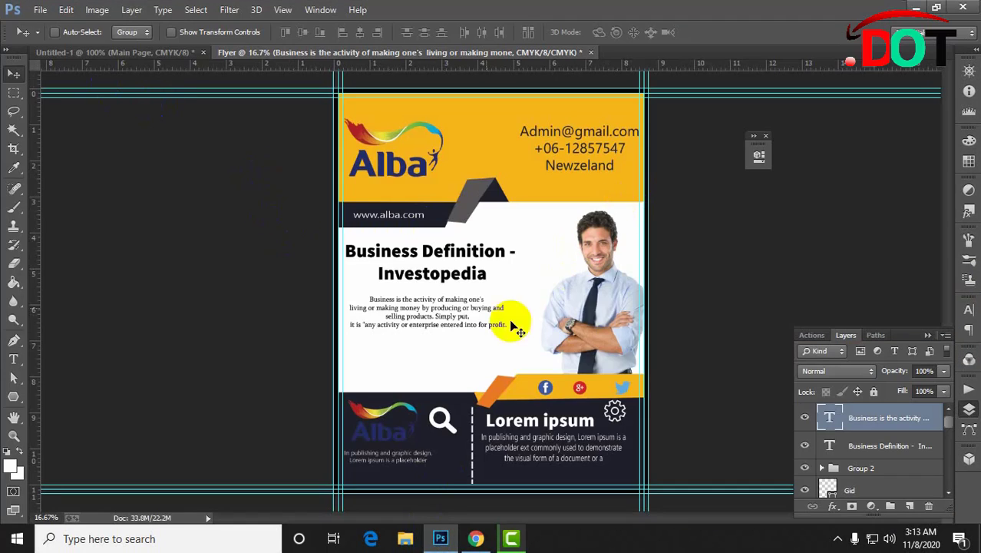
pyautogui.click(129, 52)
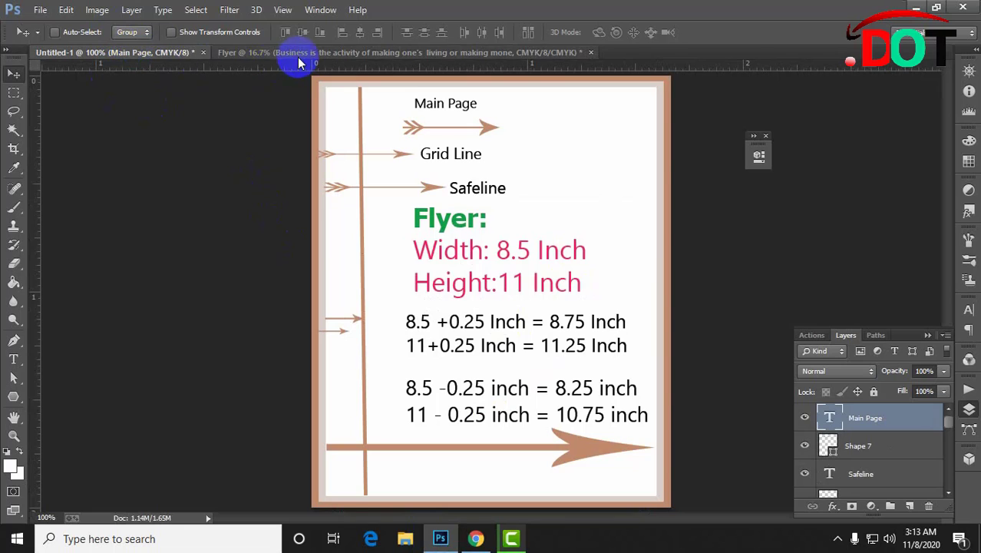
pyautogui.click(500, 55)
pyautogui.click(590, 52)
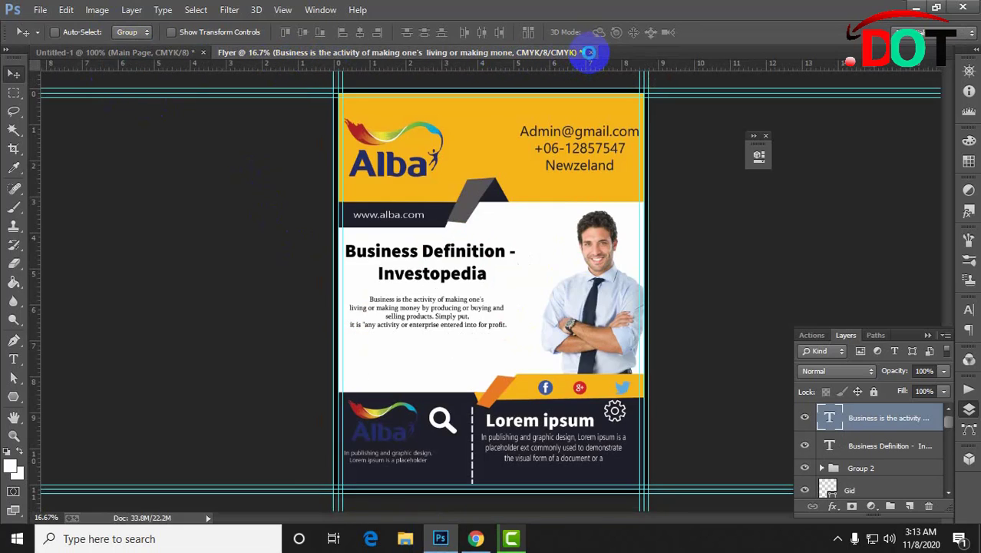
pyautogui.click(488, 213)
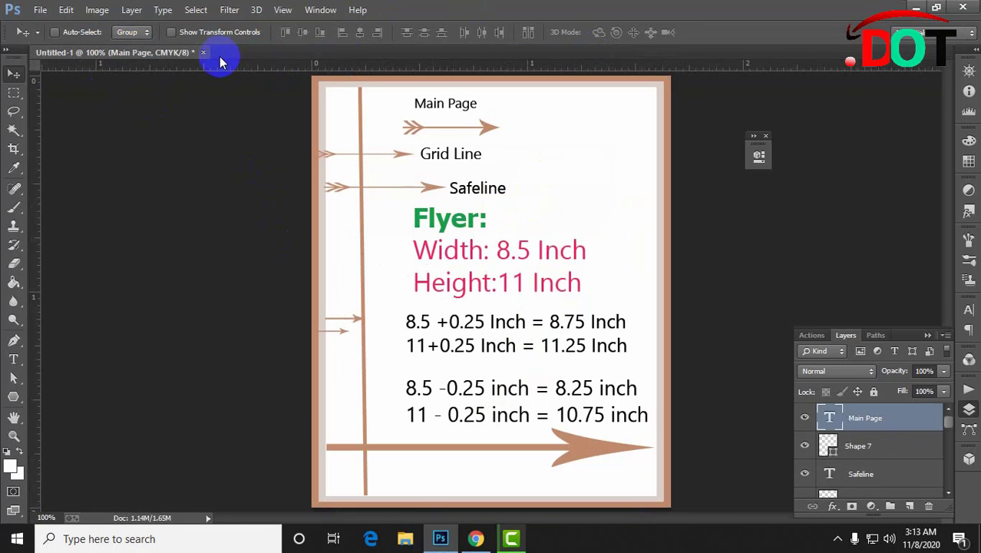
pyautogui.click(203, 53)
pyautogui.click(487, 211)
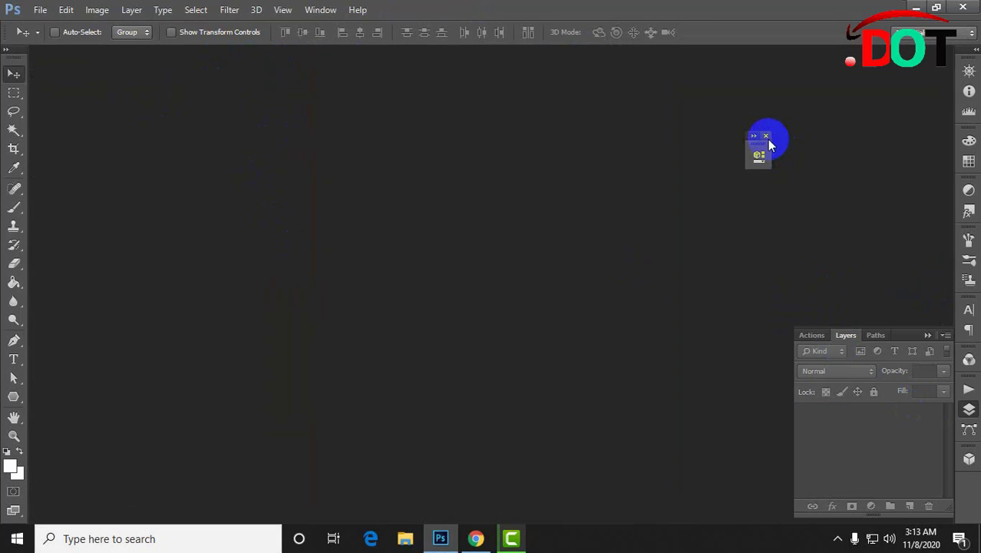
pyautogui.click(765, 137)
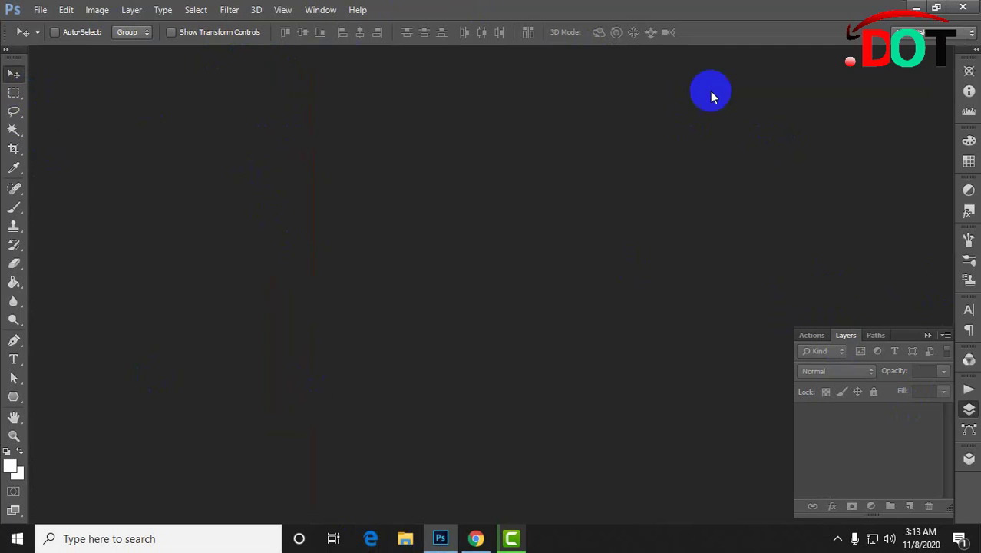
pyautogui.click(915, 7)
pyautogui.rightClick(403, 142)
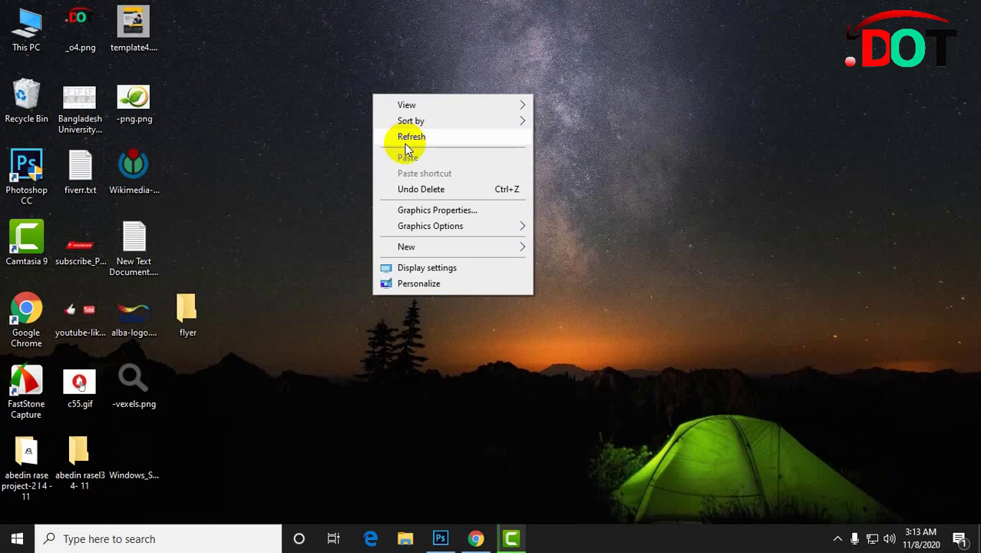
pyautogui.click(405, 136)
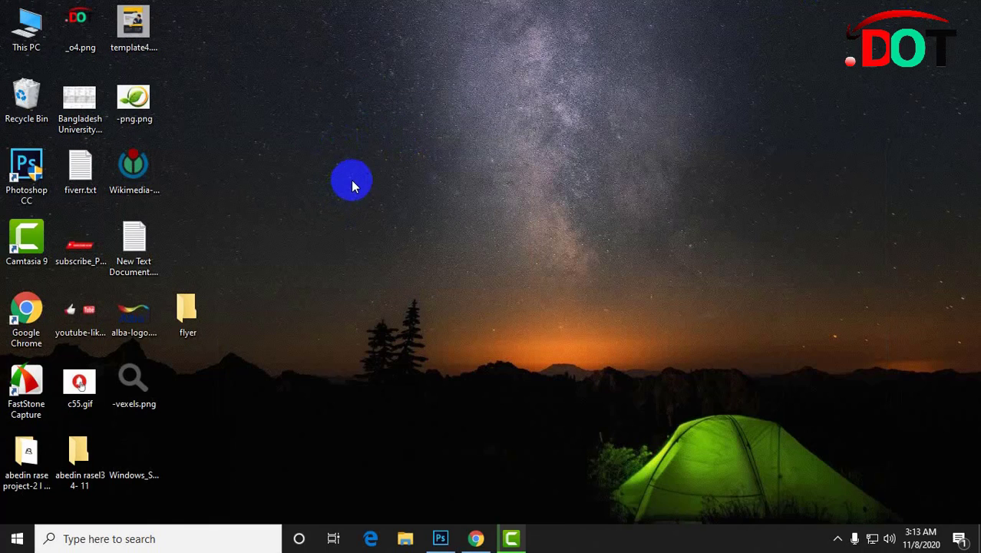
pyautogui.click(127, 110)
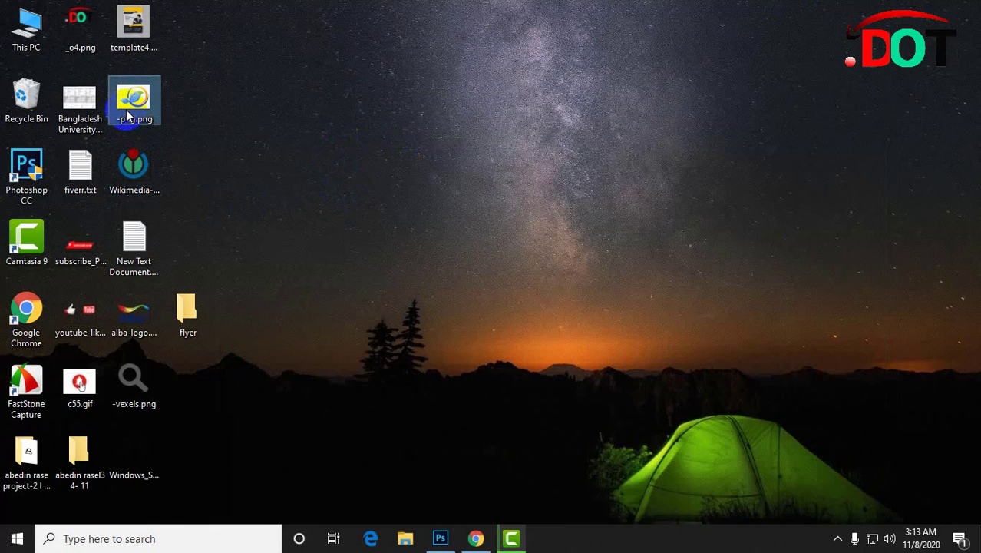
# Open the image -png.png from the Desktop in Photoshop and dock its window as a tab.
pyautogui.click(442, 537)
pyautogui.click(39, 9)
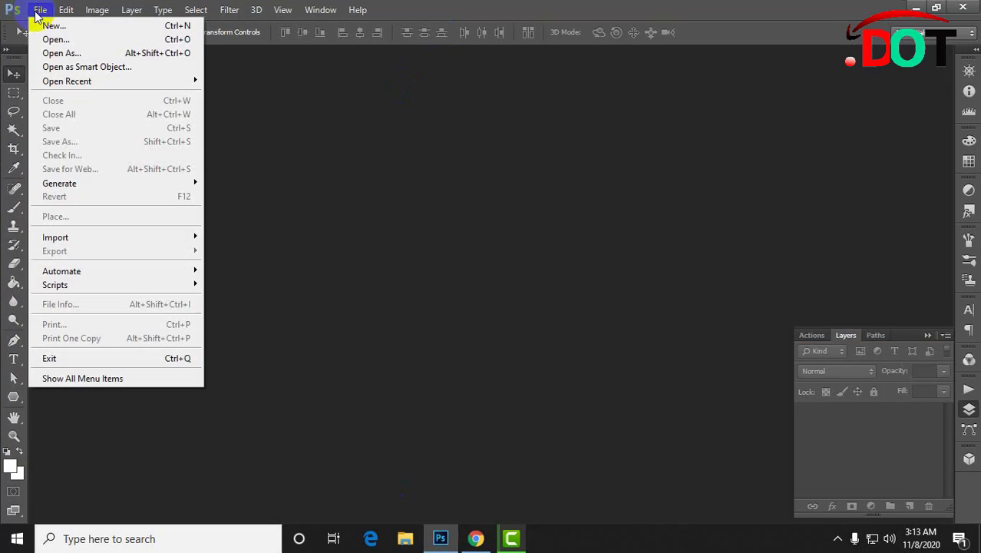
pyautogui.click(50, 39)
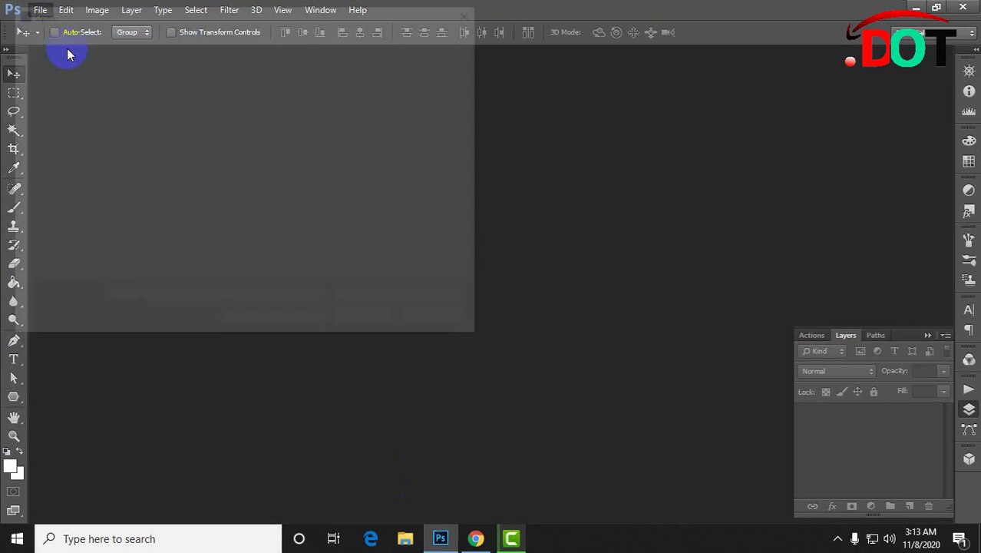
pyautogui.scroll(-4, 372, 167)
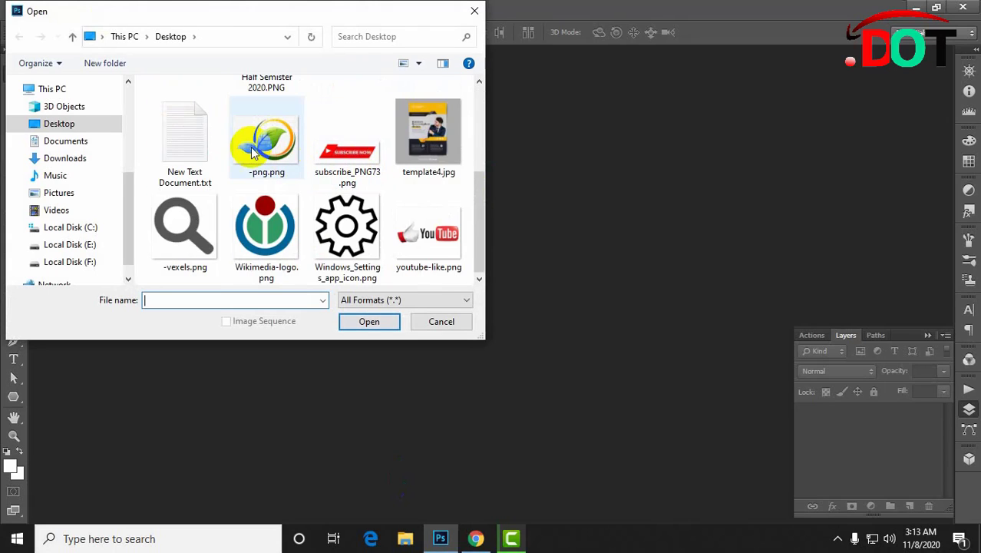
pyautogui.scroll(2, 242, 152)
pyautogui.click(188, 127)
pyautogui.scroll(-2, 392, 207)
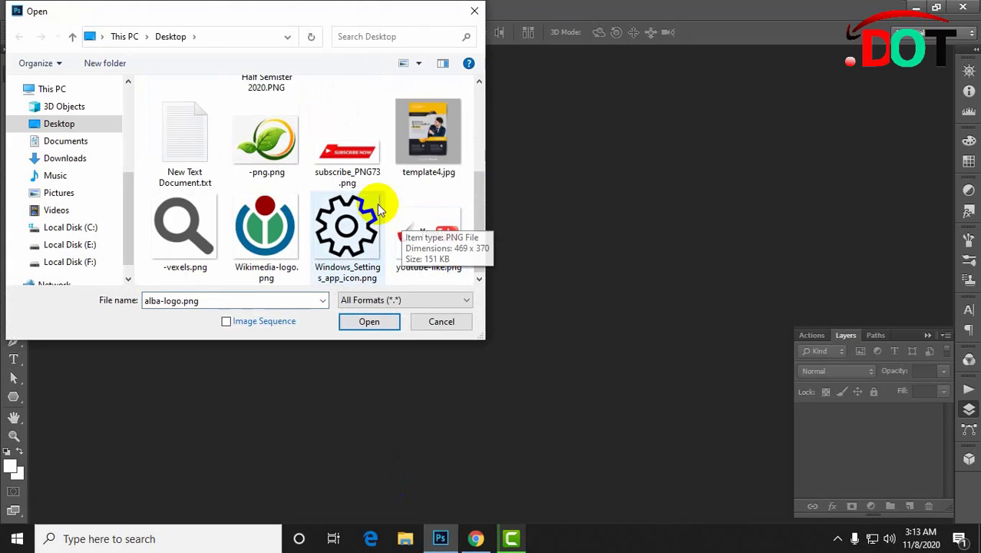
pyautogui.click(273, 161)
pyautogui.click(384, 322)
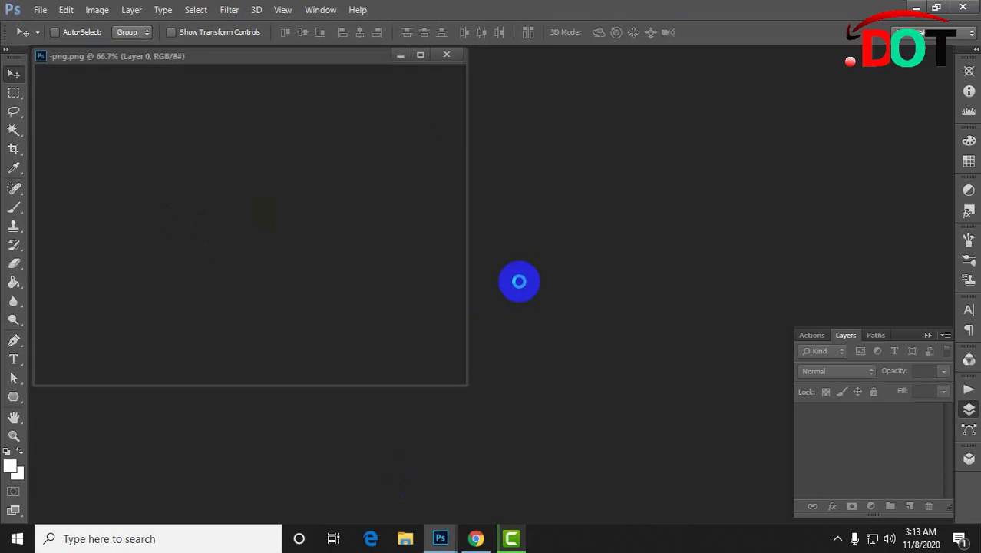
pyautogui.moveTo(291, 53); pyautogui.dragTo(520, 55)
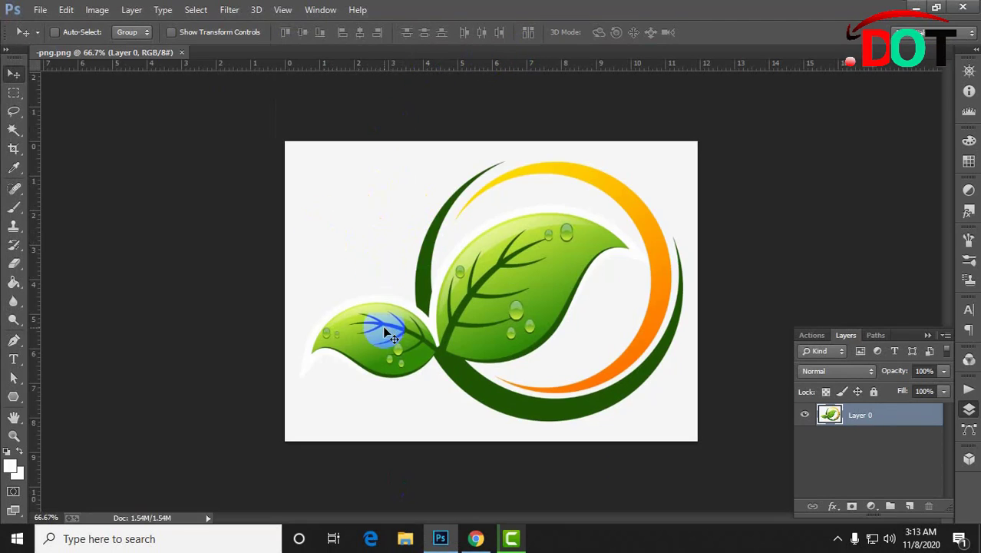
pyautogui.moveTo(451, 218); pyautogui.dragTo(377, 251)
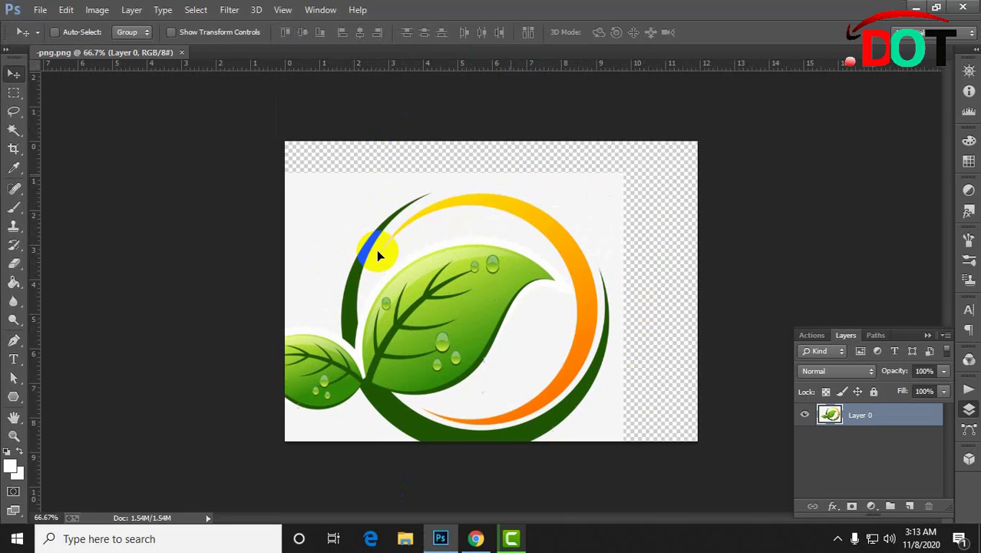
pyautogui.moveTo(469, 255); pyautogui.dragTo(519, 338)
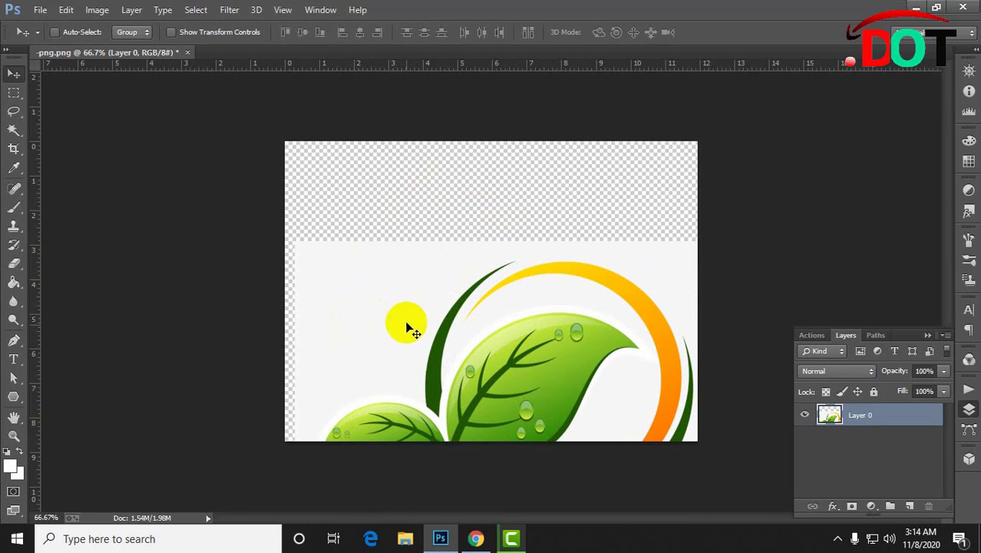
pyautogui.moveTo(460, 323); pyautogui.dragTo(442, 268)
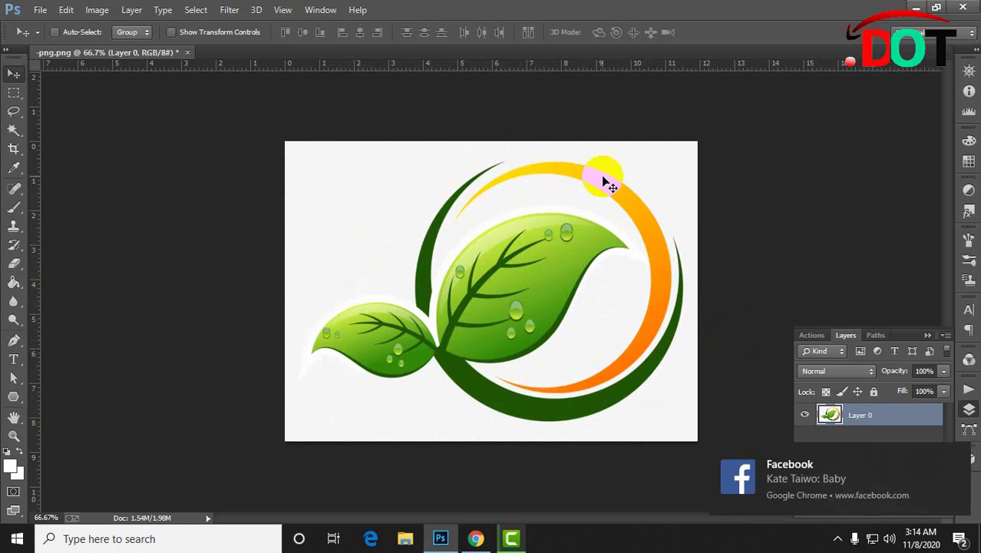
pyautogui.click(954, 453)
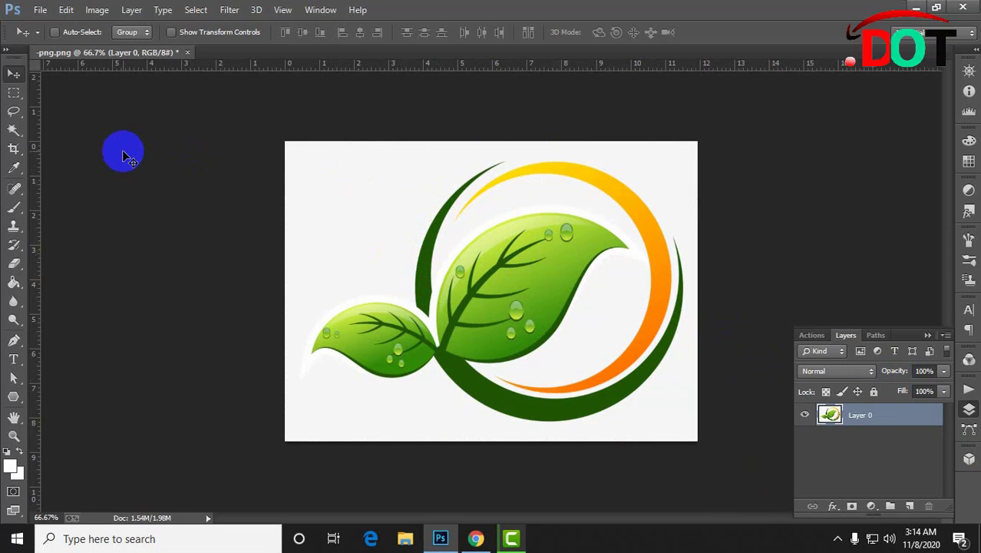
# Select both green leaves, the dark green arcs and the orange ring with the Quick Selection tool in add mode.
pyautogui.click(15, 132)
pyautogui.click(75, 128)
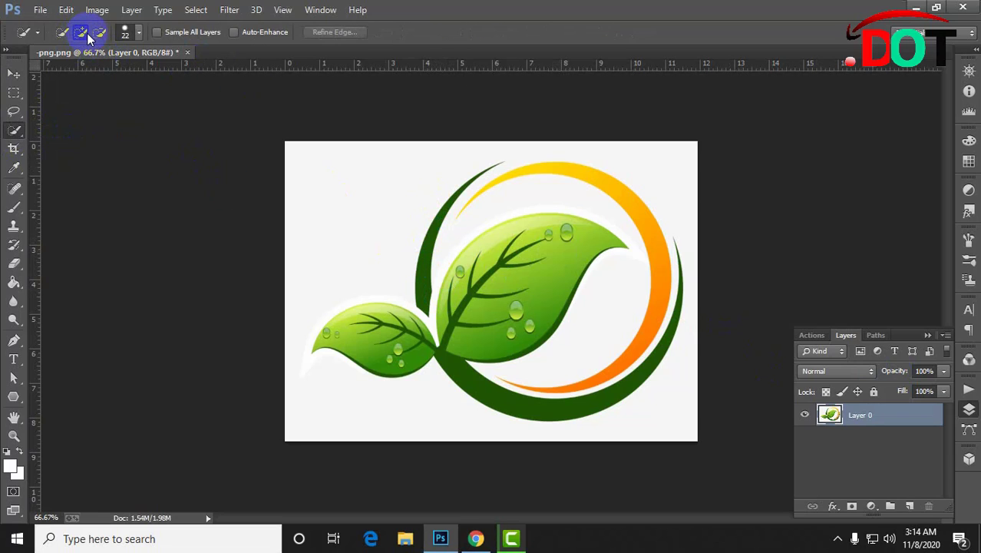
pyautogui.click(452, 303)
pyautogui.moveTo(554, 234)
pyautogui.mouseDown()
pyautogui.moveTo(573, 230)
pyautogui.moveTo(503, 272)
pyautogui.moveTo(455, 342)
pyautogui.moveTo(458, 371)
pyautogui.moveTo(488, 393)
pyautogui.mouseUp()
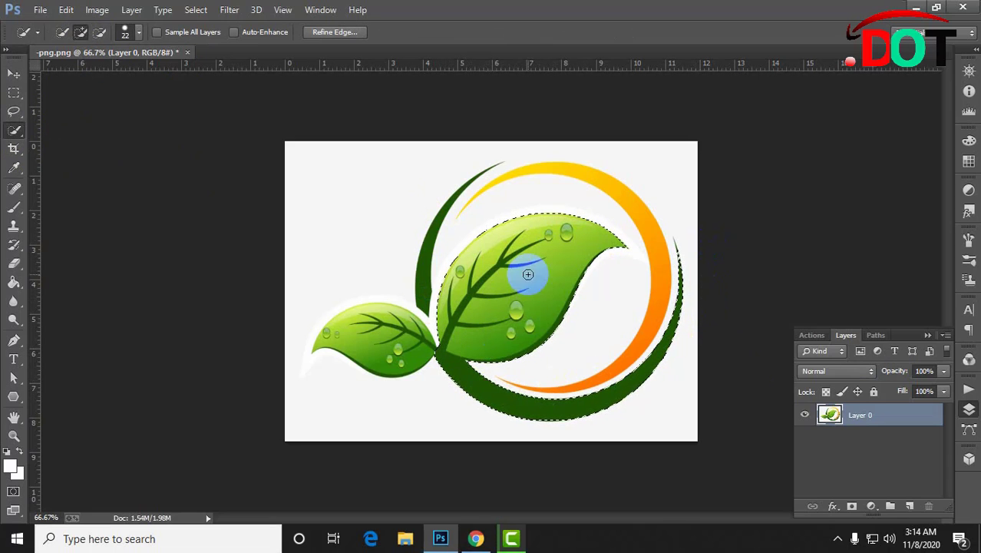
pyautogui.moveTo(440, 353)
pyautogui.mouseDown()
pyautogui.moveTo(405, 340)
pyautogui.moveTo(375, 344)
pyautogui.mouseUp()
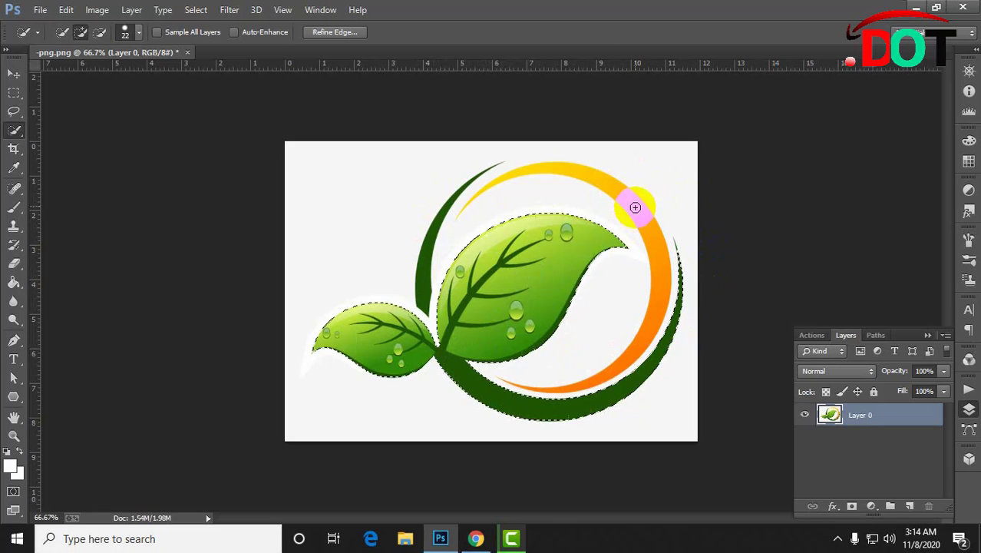
pyautogui.moveTo(631, 200)
pyautogui.mouseDown()
pyautogui.moveTo(650, 225)
pyautogui.moveTo(574, 164)
pyautogui.moveTo(507, 169)
pyautogui.mouseUp()
pyautogui.moveTo(433, 254)
pyautogui.mouseDown()
pyautogui.moveTo(421, 270)
pyautogui.moveTo(418, 228)
pyautogui.moveTo(439, 210)
pyautogui.moveTo(535, 190)
pyautogui.moveTo(591, 354)
pyautogui.moveTo(614, 361)
pyautogui.mouseUp()
# Subtract the excess background beside the upper-left dark green arc from the selection, using a 10 px brush.
pyautogui.hotkey('ctrl', '+')
pyautogui.hotkey('ctrl', '+')
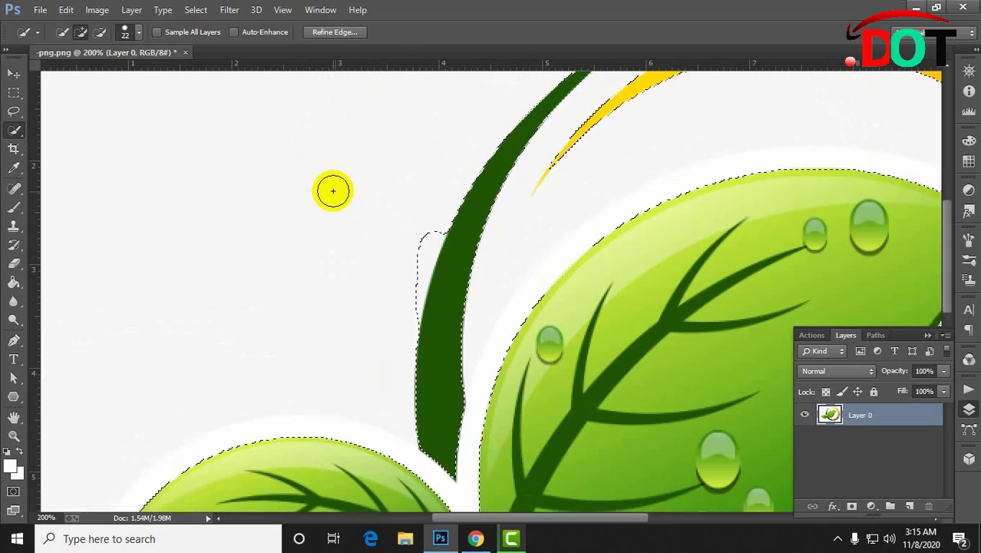
pyautogui.click(99, 31)
pyautogui.click(135, 32)
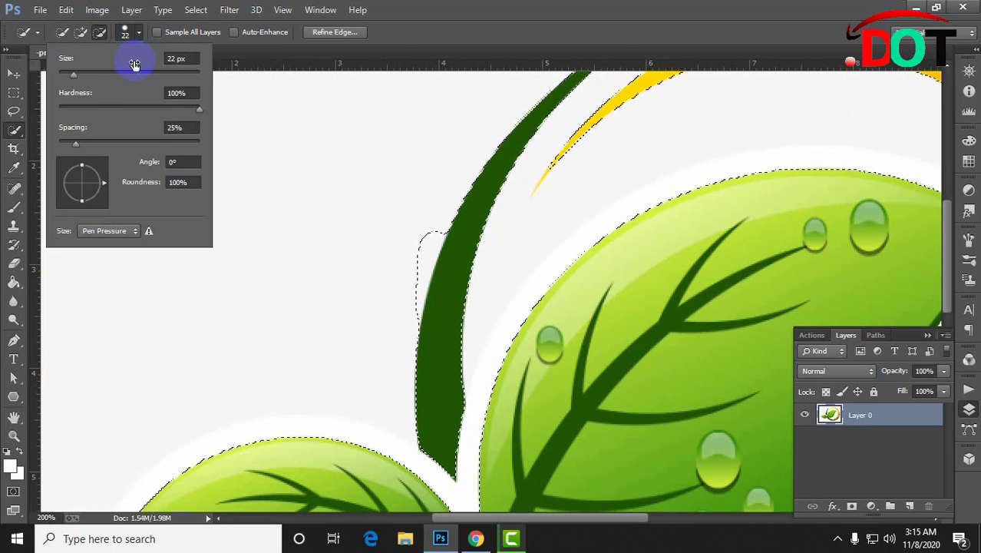
pyautogui.moveTo(72, 73); pyautogui.dragTo(64, 72)
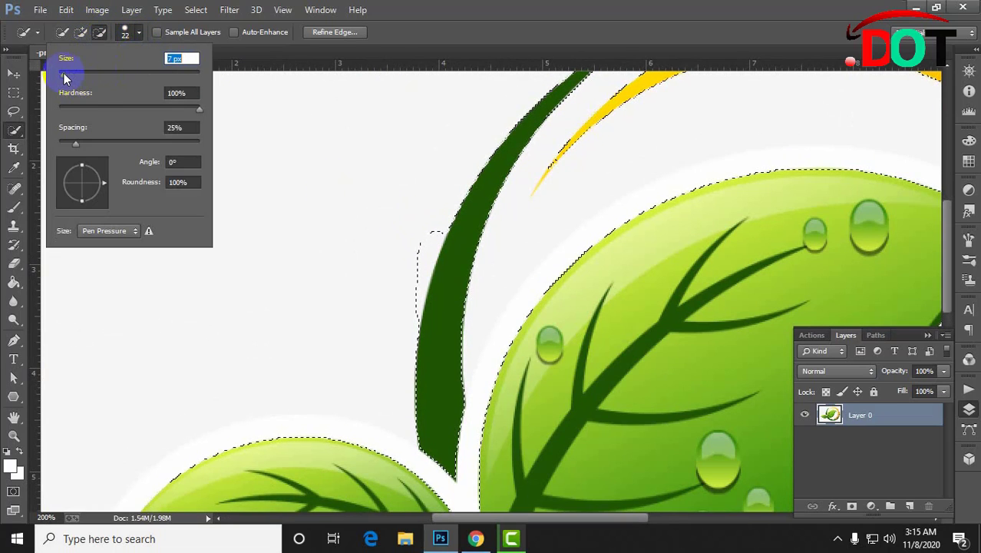
pyautogui.click(423, 221)
pyautogui.moveTo(423, 223)
pyautogui.mouseDown()
pyautogui.moveTo(412, 318)
pyautogui.moveTo(412, 269)
pyautogui.mouseUp()
pyautogui.moveTo(428, 235)
pyautogui.mouseDown()
pyautogui.moveTo(429, 247)
pyautogui.moveTo(433, 228)
pyautogui.moveTo(418, 296)
pyautogui.moveTo(449, 283)
pyautogui.mouseUp()
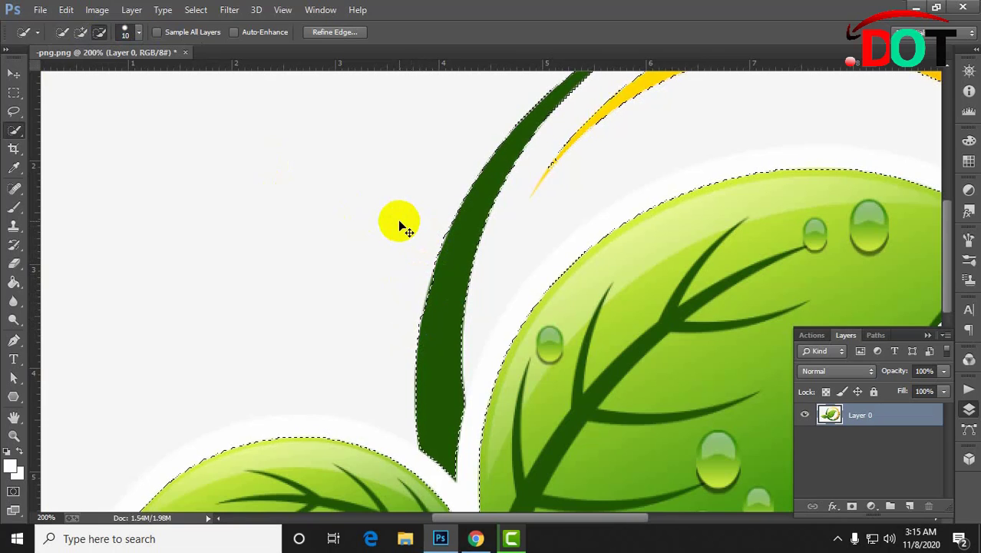
# Refine the selection's outer edge on the upper-left dark green arc by adding missed parts and subtracting background spill.
pyautogui.hotkey('ctrl', '+')
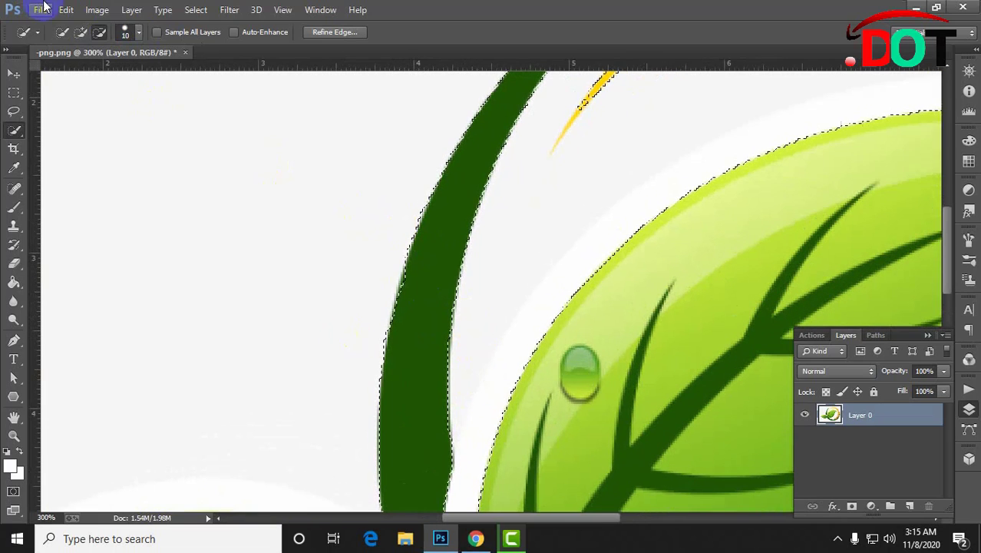
pyautogui.click(81, 32)
pyautogui.moveTo(421, 258)
pyautogui.mouseDown()
pyautogui.moveTo(410, 312)
pyautogui.moveTo(410, 278)
pyautogui.mouseUp()
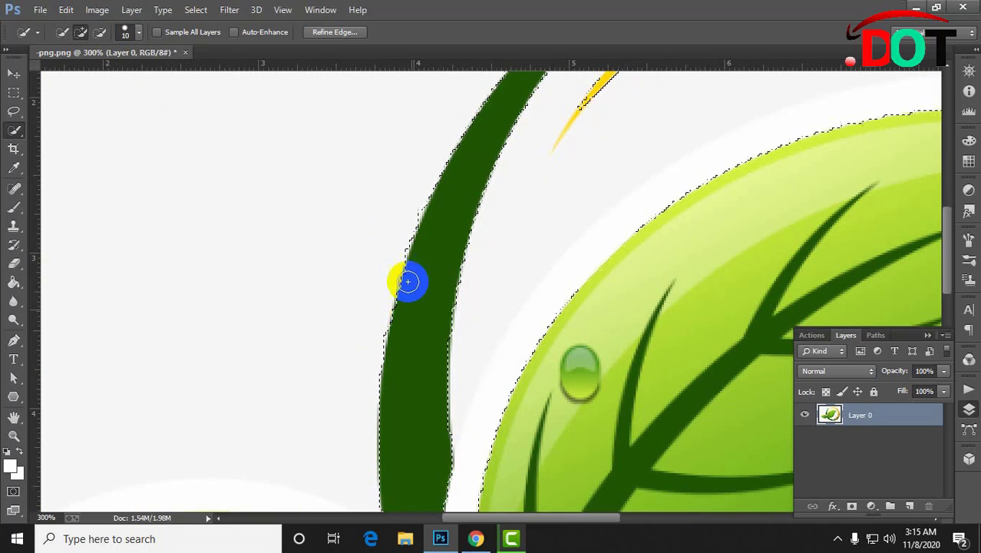
pyautogui.click(100, 32)
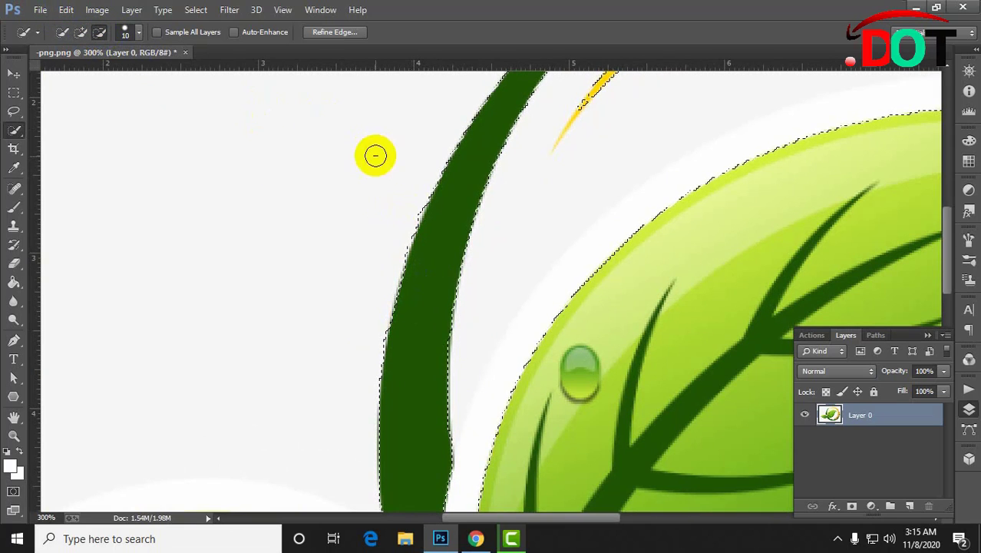
pyautogui.moveTo(405, 221); pyautogui.dragTo(376, 335)
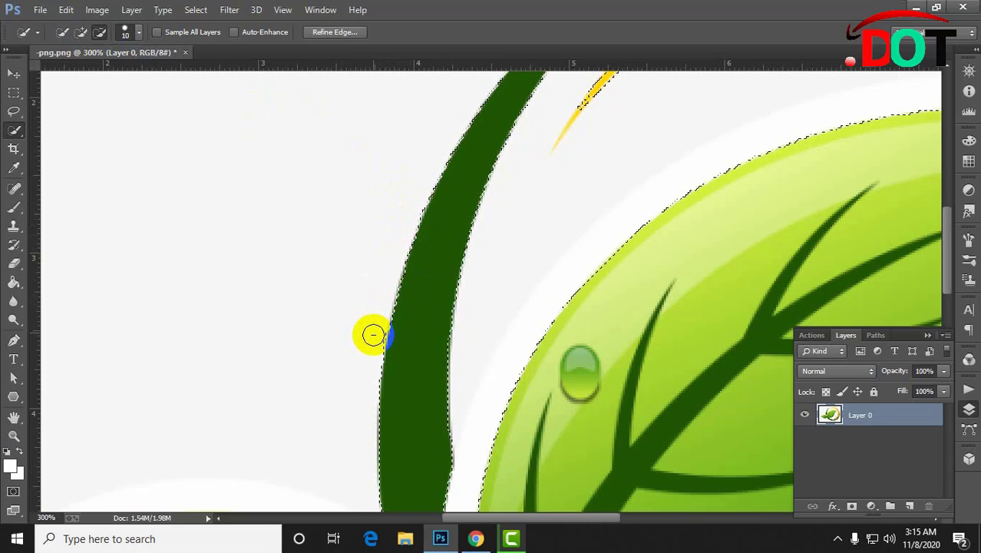
pyautogui.moveTo(365, 370)
pyautogui.mouseDown()
pyautogui.moveTo(436, 330)
pyautogui.moveTo(471, 236)
pyautogui.mouseUp()
# Inspect the selection outline along the dark green arc, the yellow ring tip and the leaves.
pyautogui.moveTo(495, 188); pyautogui.dragTo(420, 426)
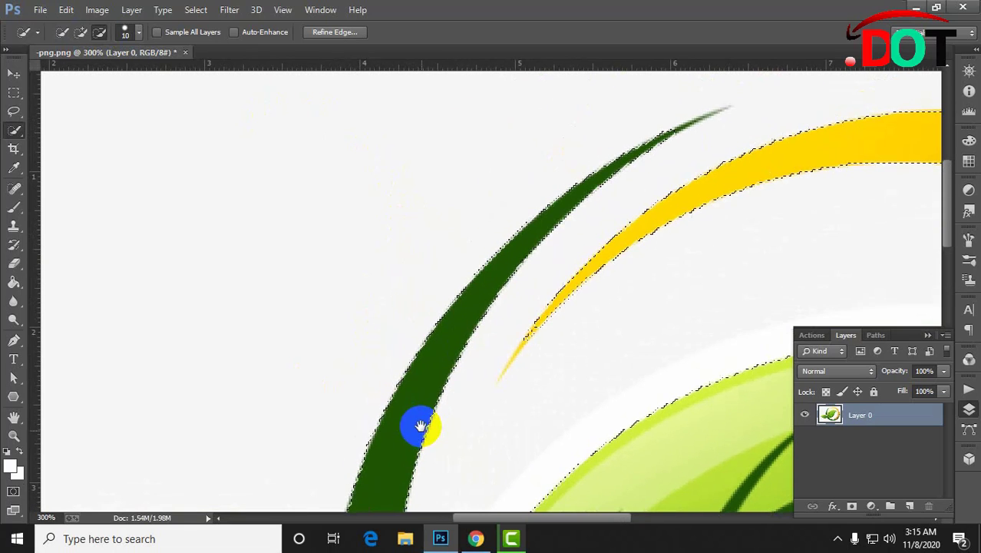
pyautogui.moveTo(637, 240)
pyautogui.mouseDown()
pyautogui.moveTo(543, 158)
pyautogui.moveTo(608, 241)
pyautogui.moveTo(563, 366)
pyautogui.moveTo(568, 324)
pyautogui.moveTo(591, 449)
pyautogui.mouseUp()
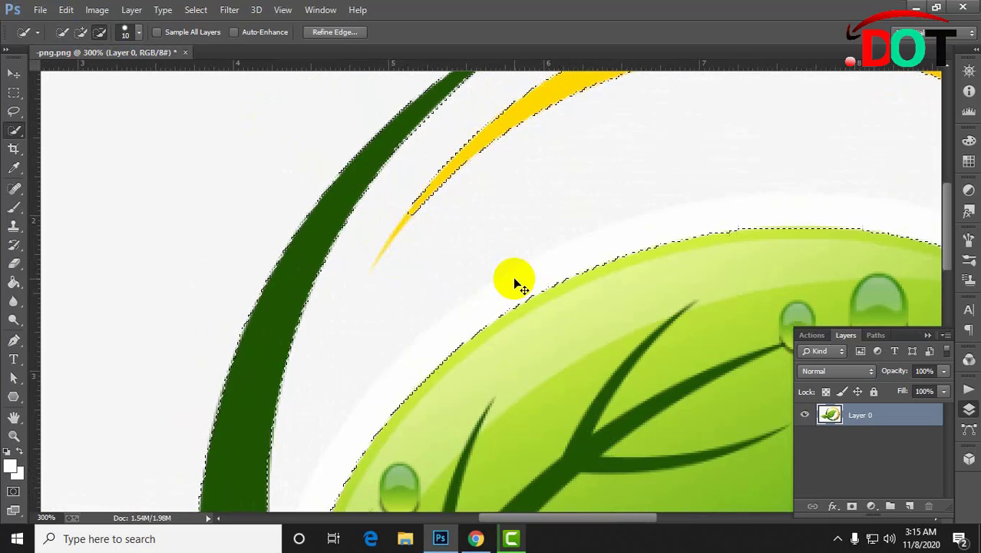
pyautogui.scroll(-2, 513, 278)
pyautogui.scroll(-1, 515, 286)
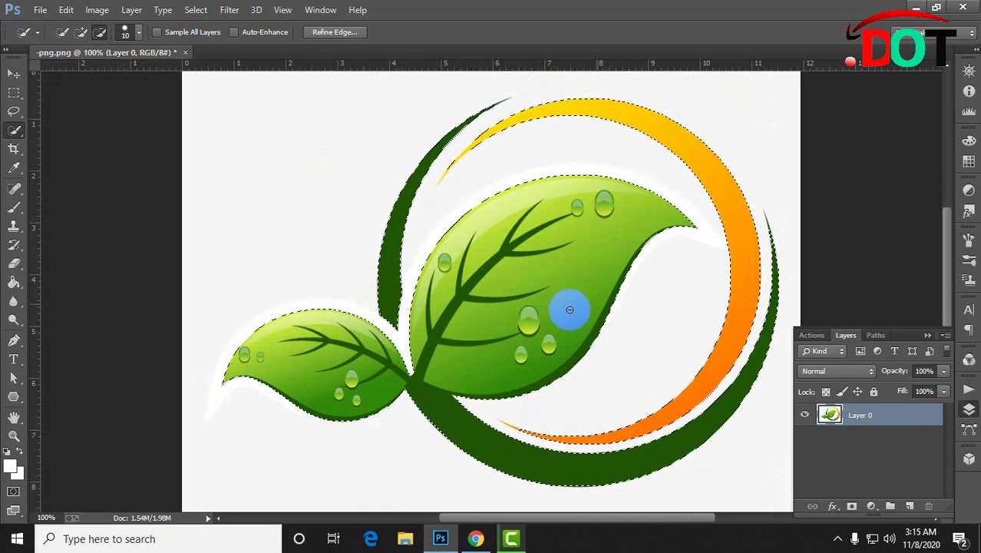
pyautogui.scroll(2, 677, 309)
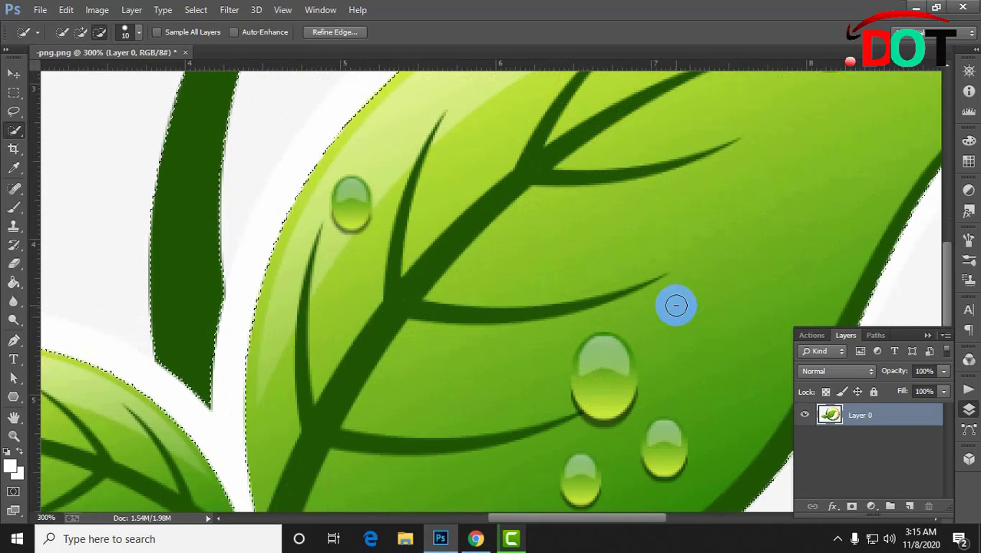
pyautogui.moveTo(675, 305); pyautogui.dragTo(478, 508)
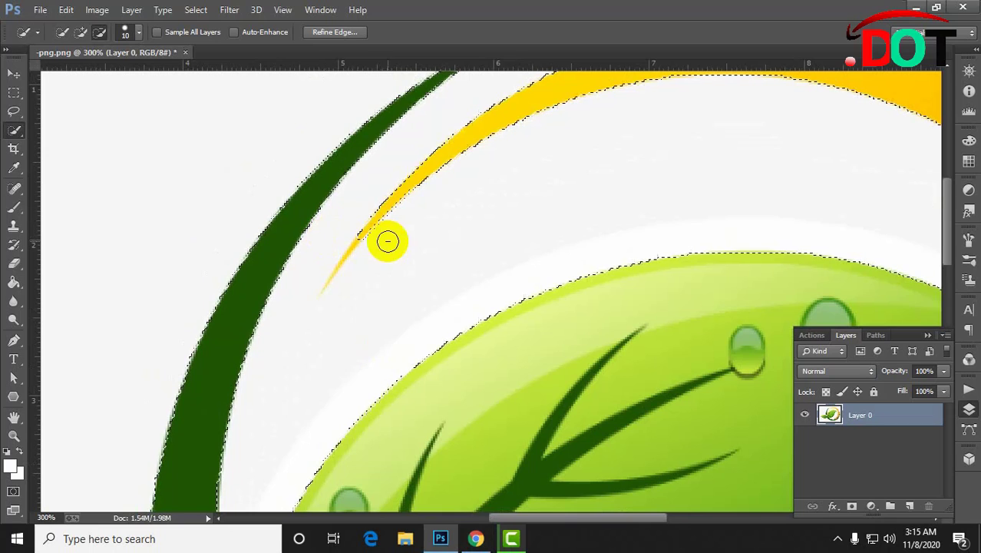
# Add the yellow ring's thin tip to the selection and subtract the background spill around it.
pyautogui.click(81, 32)
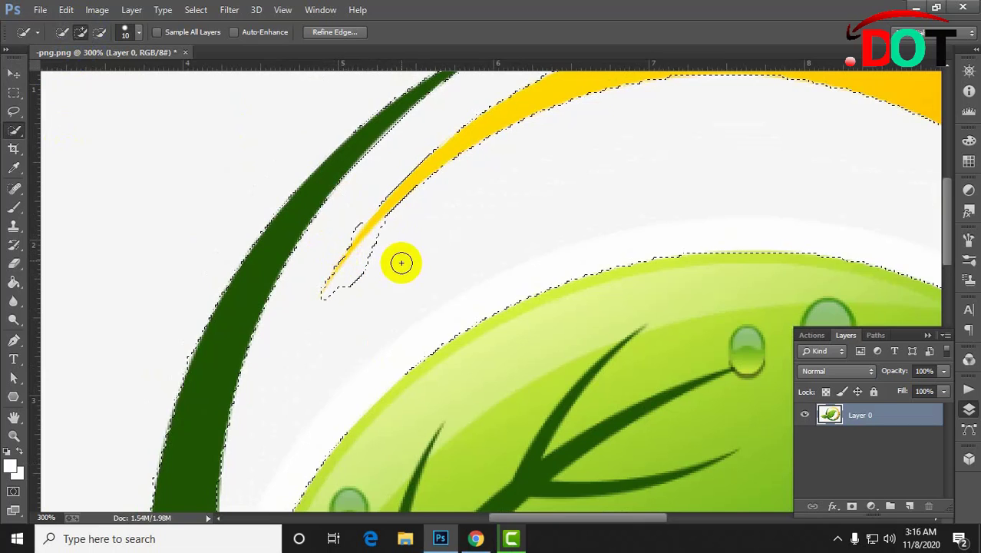
pyautogui.click(99, 32)
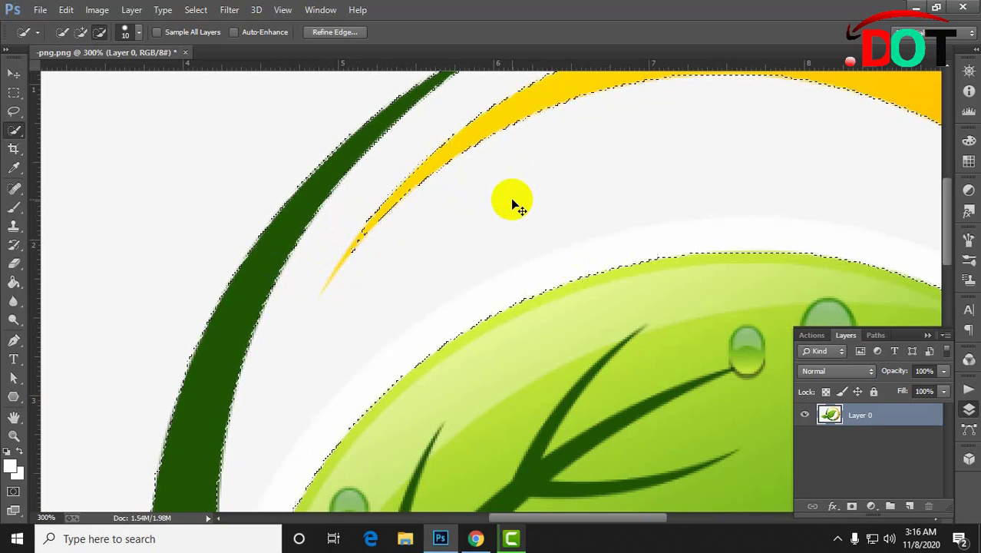
# Feather the logo selection by 0.2 pixels and add it as a layer mask on Layer 0.
pyautogui.hotkey('ctrl', '-')
pyautogui.hotkey('ctrl', '-')
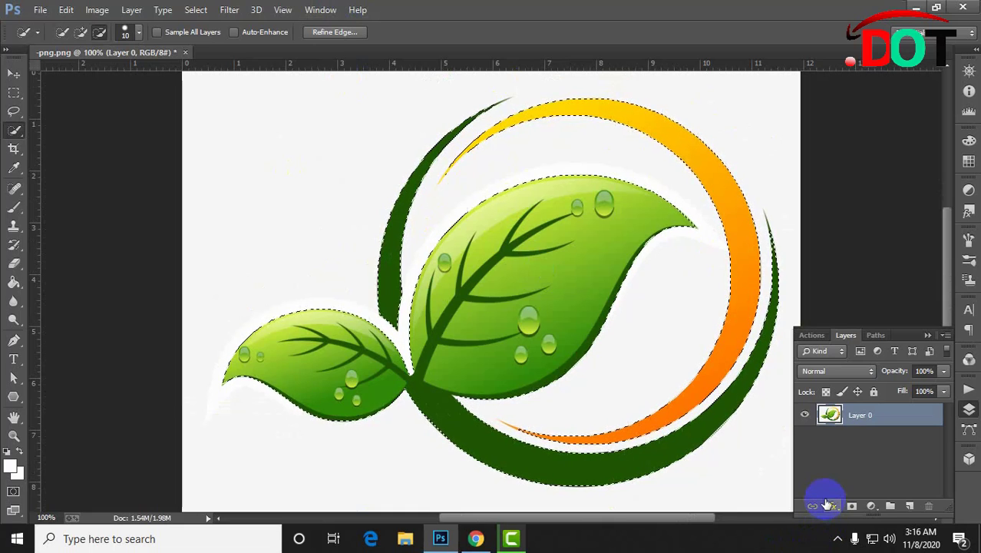
pyautogui.hotkey('shift', 'F6')
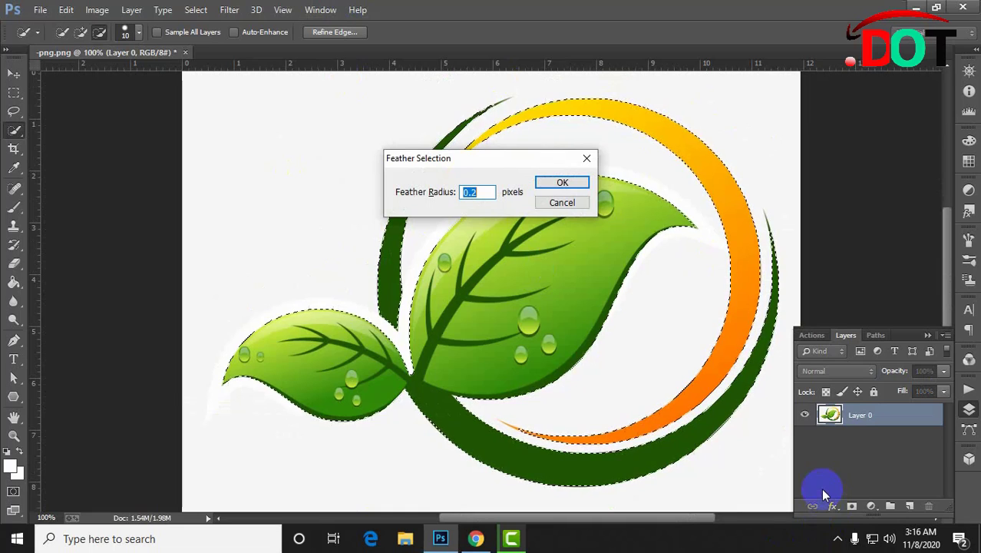
pyautogui.press('Return')
pyautogui.click(454, 143)
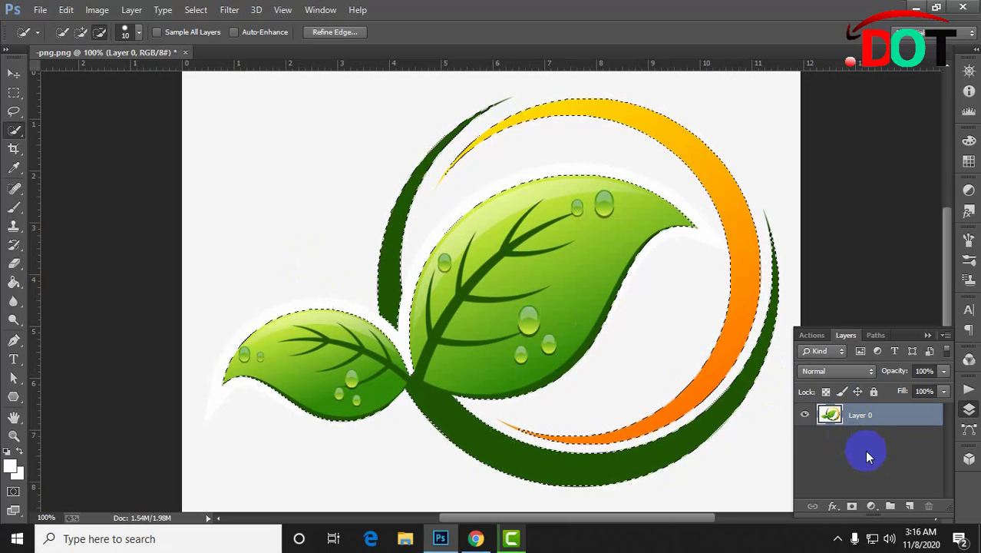
pyautogui.click(852, 507)
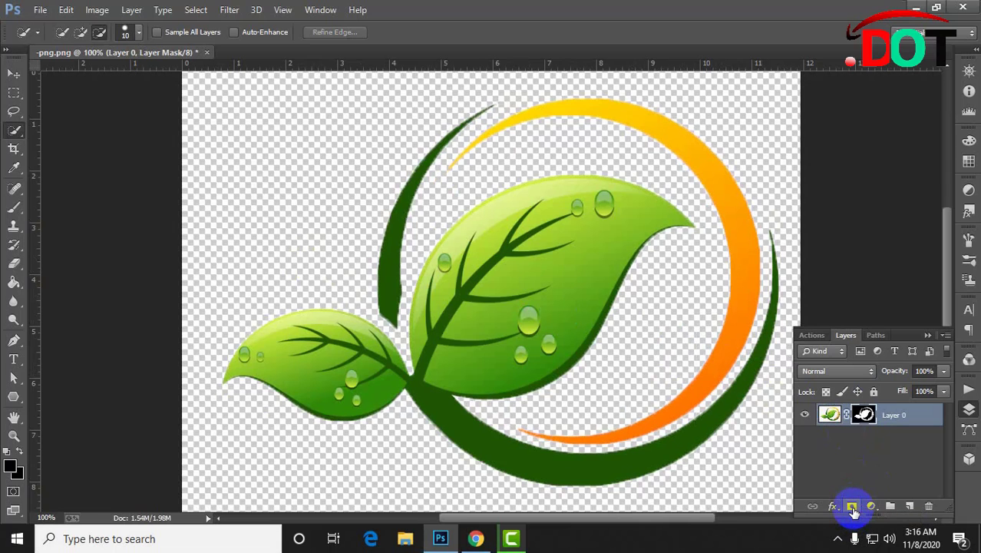
# Move the masked logo around and off the canvas, and bring it back, using the Move tool.
pyautogui.click(391, 226)
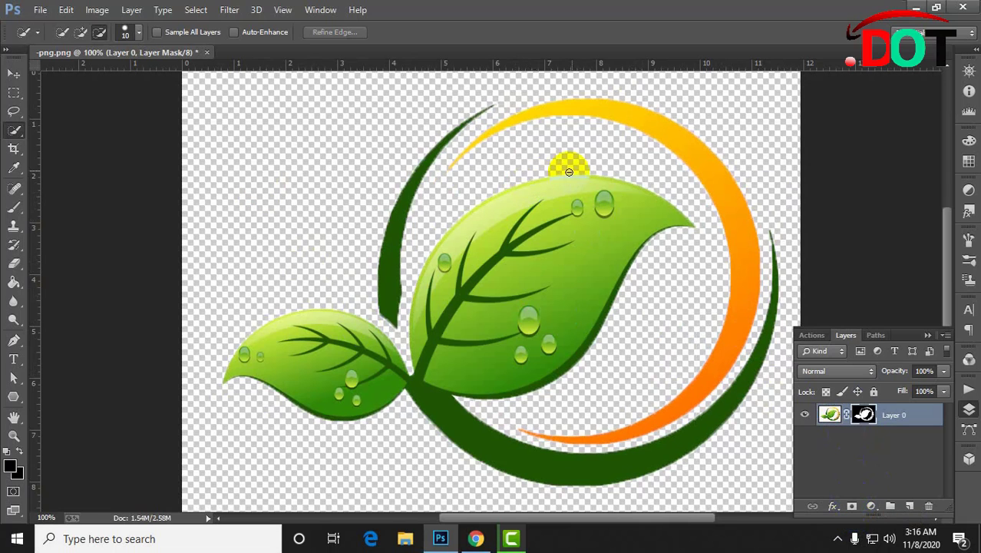
pyautogui.click(13, 73)
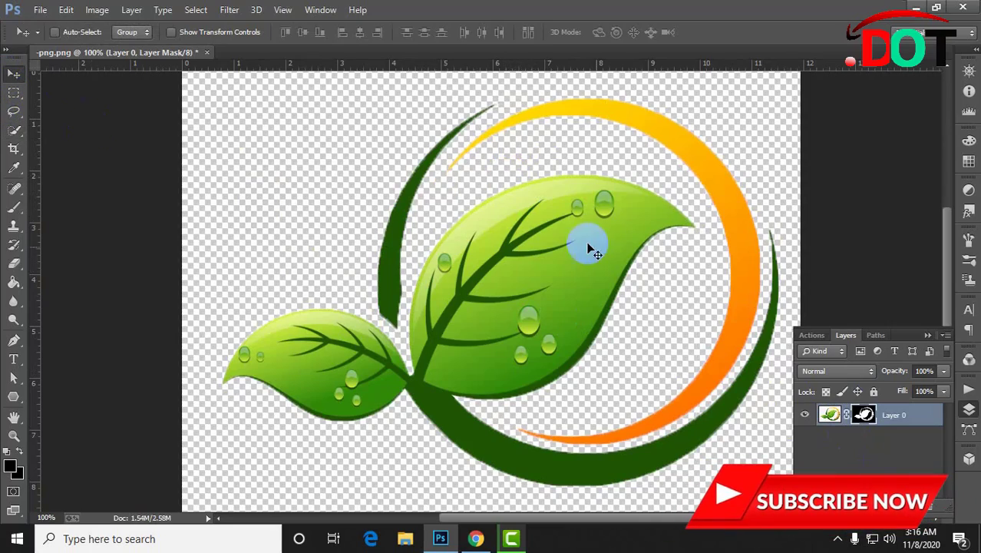
pyautogui.moveTo(587, 241); pyautogui.dragTo(537, 290)
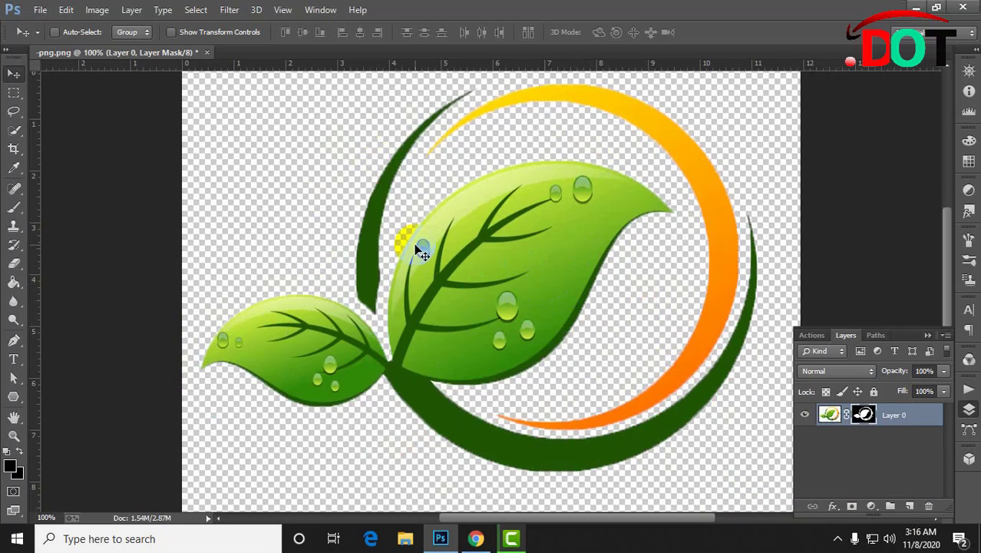
pyautogui.moveTo(469, 247); pyautogui.dragTo(952, 537)
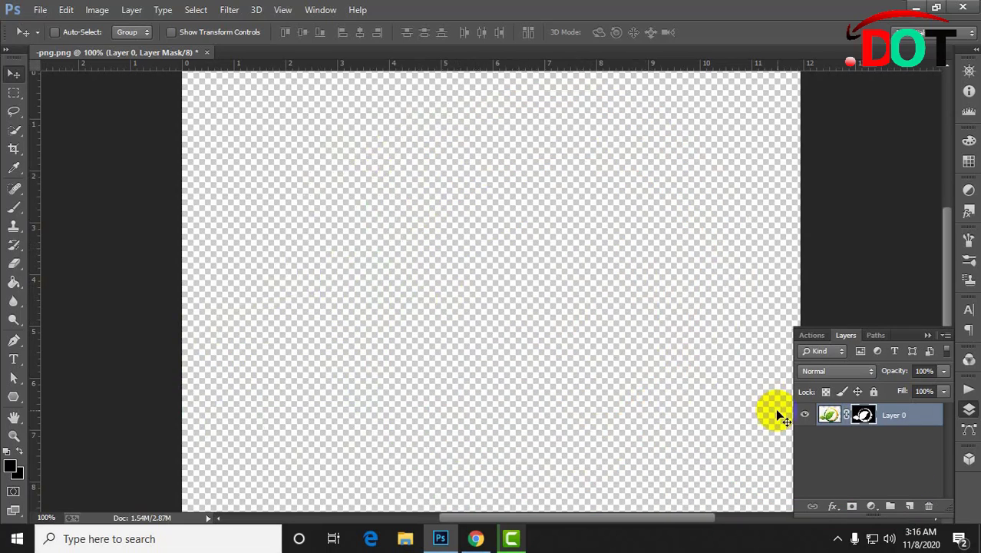
pyautogui.moveTo(787, 416); pyautogui.dragTo(530, 318)
pyautogui.click(864, 416)
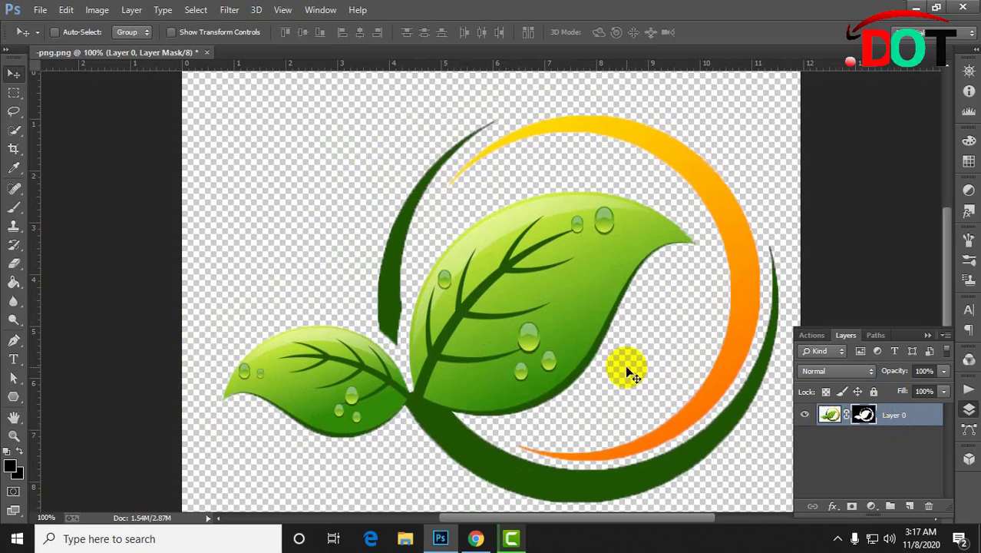
pyautogui.moveTo(541, 322); pyautogui.dragTo(501, 342)
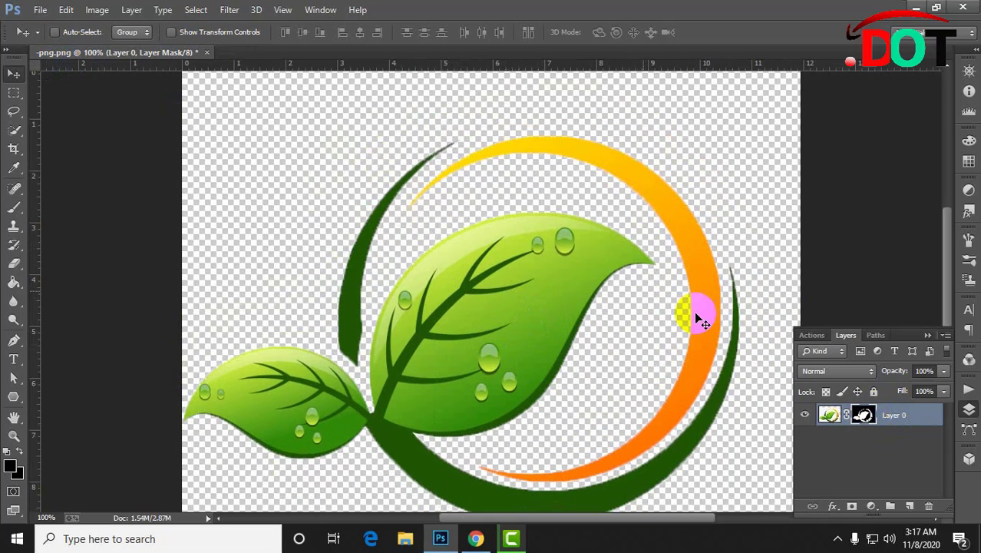
# Delete Layer 0's layer mask and move the image back so it fills the canvas.
pyautogui.rightClick(862, 414)
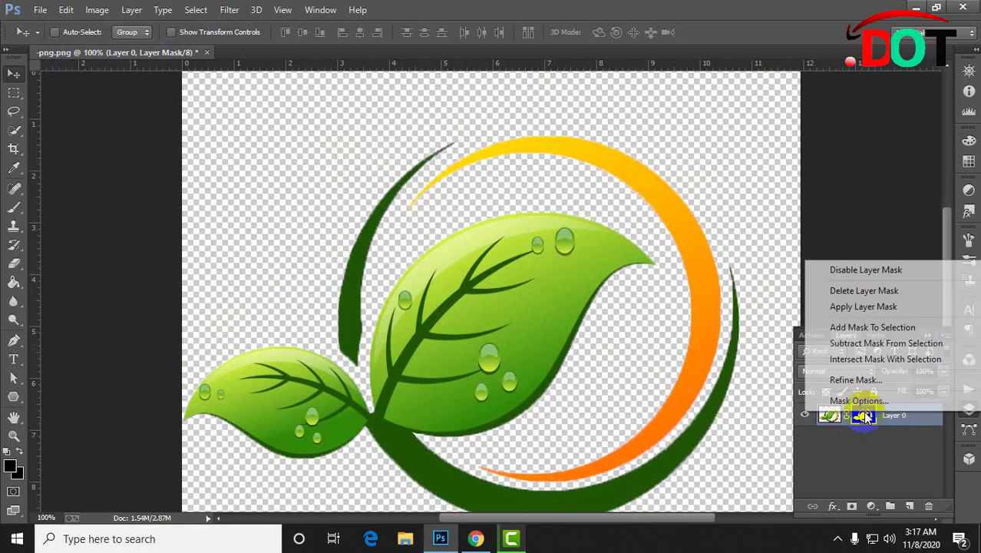
pyautogui.click(840, 289)
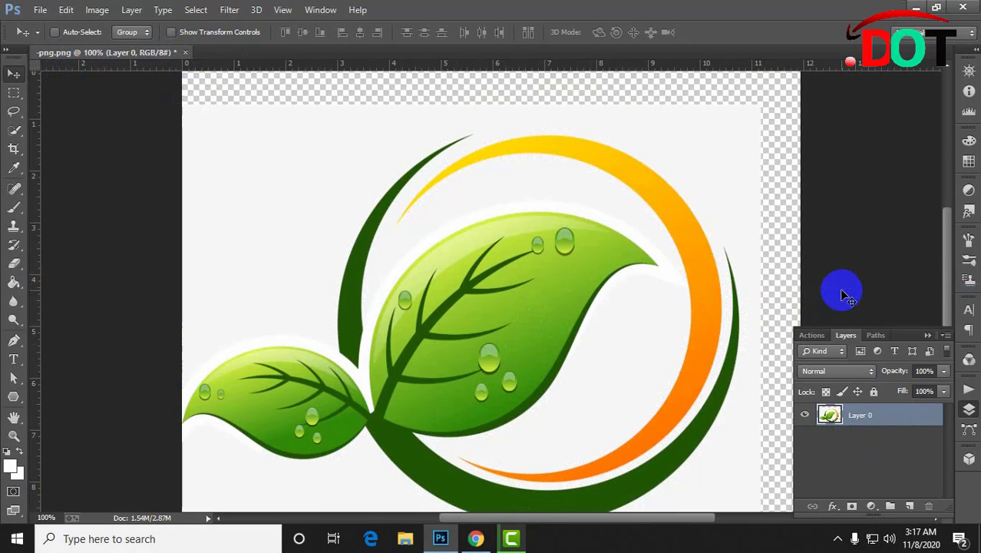
pyautogui.moveTo(569, 296); pyautogui.dragTo(609, 254)
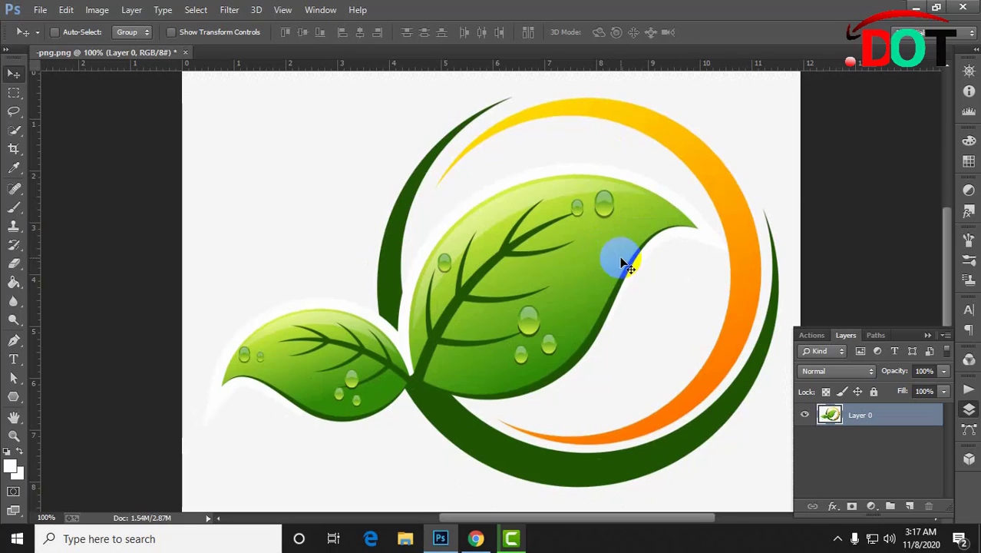
# Select the off-white background around the logo with the Magic Wand tool at tolerance 32.
pyautogui.rightClick(14, 132)
pyautogui.click(62, 144)
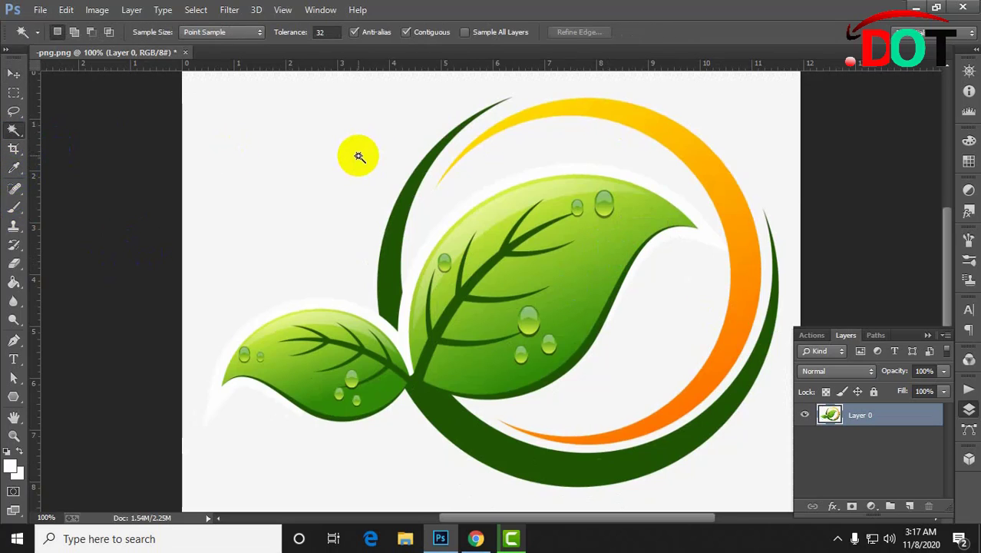
pyautogui.click(262, 201)
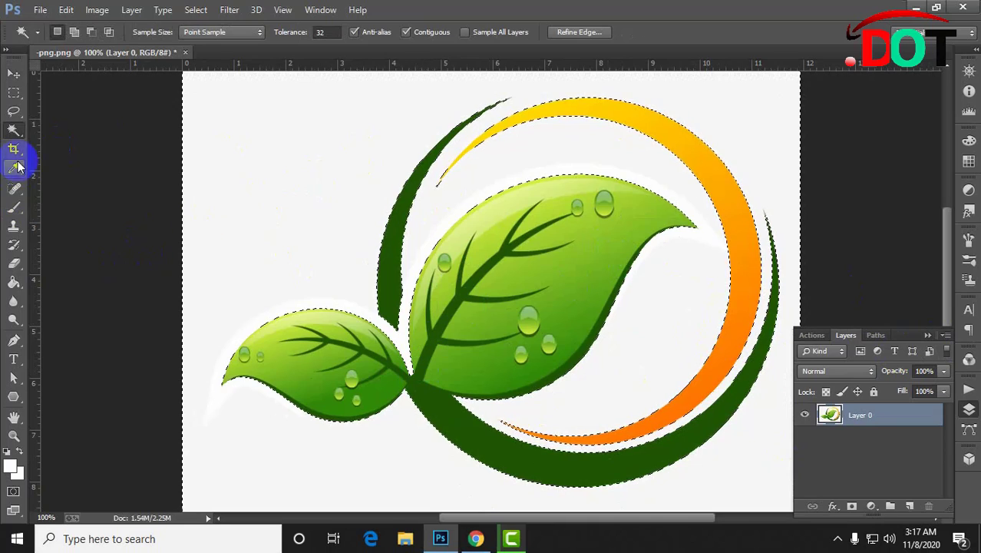
pyautogui.click(454, 424)
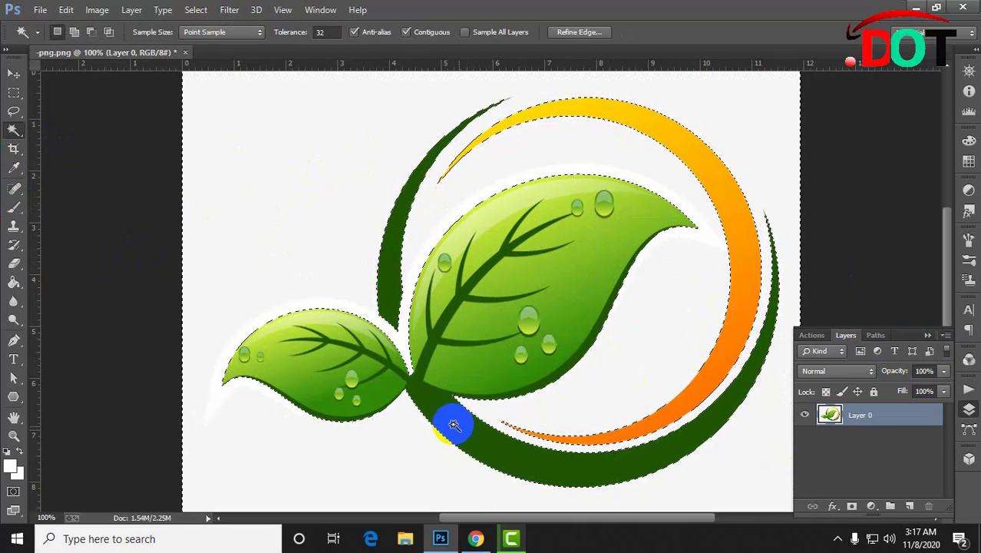
pyautogui.click(414, 243)
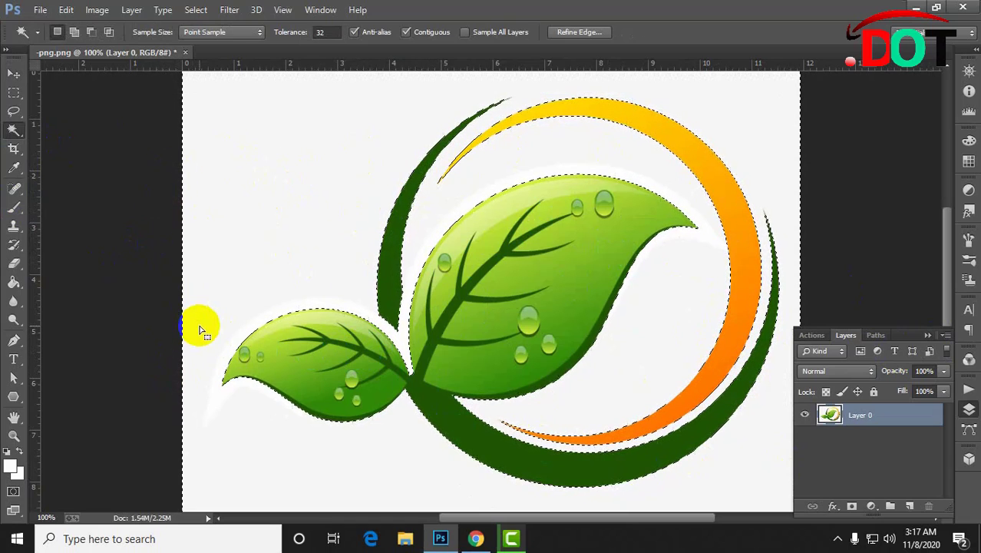
pyautogui.click(127, 232)
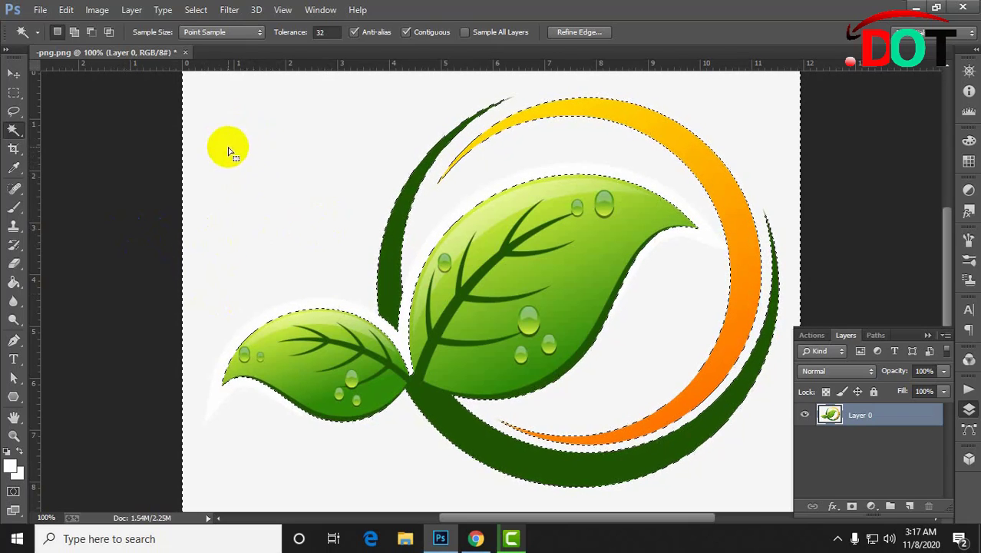
pyautogui.click(370, 271)
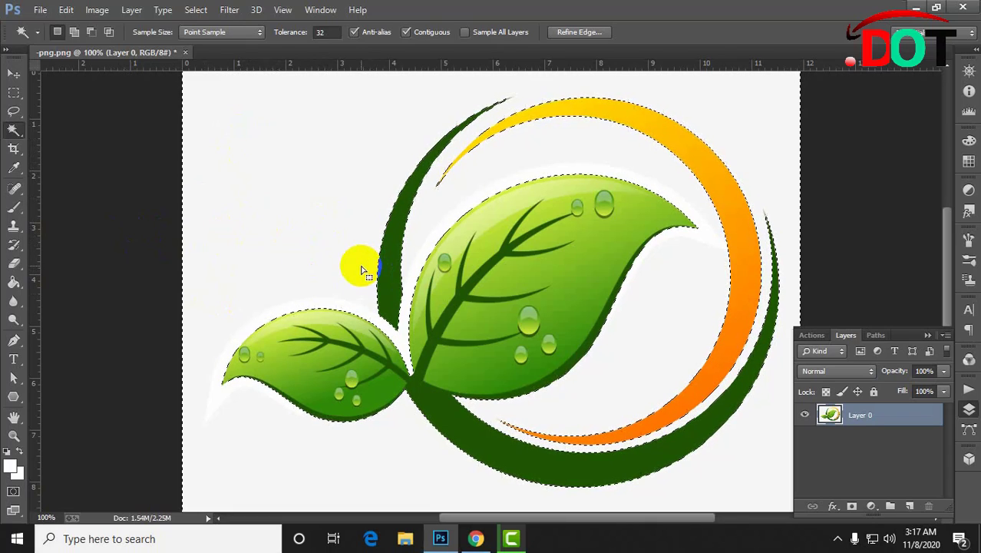
pyautogui.click(379, 258)
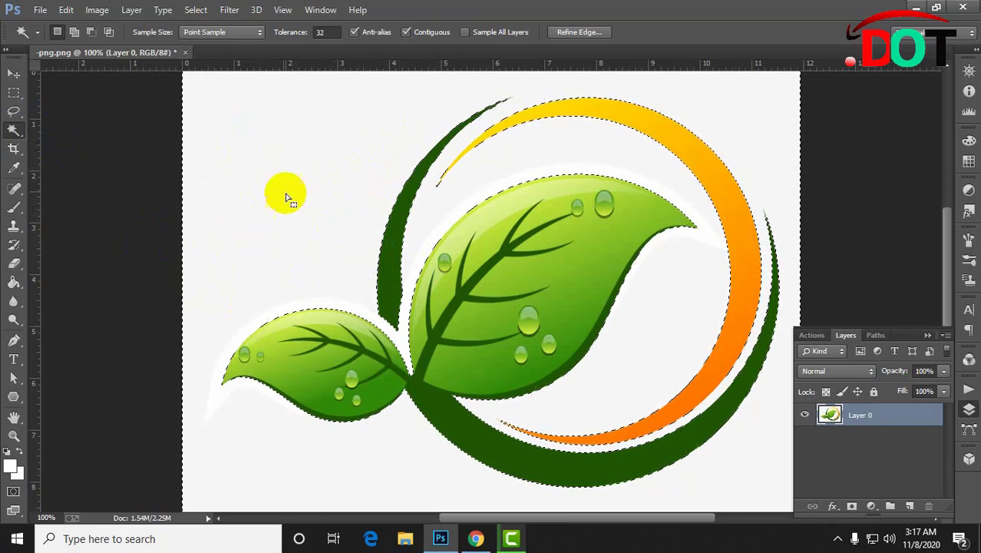
pyautogui.rightClick(13, 132)
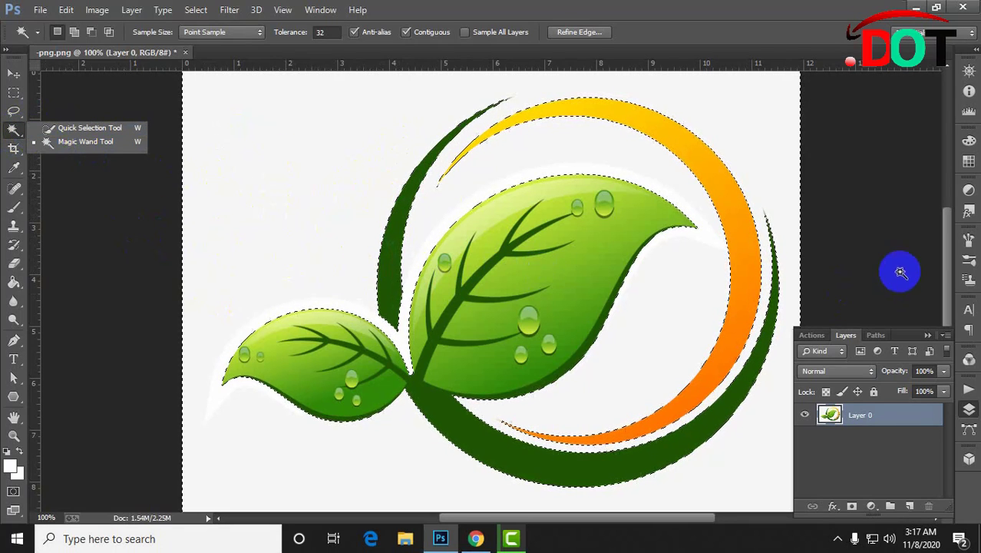
pyautogui.click(872, 420)
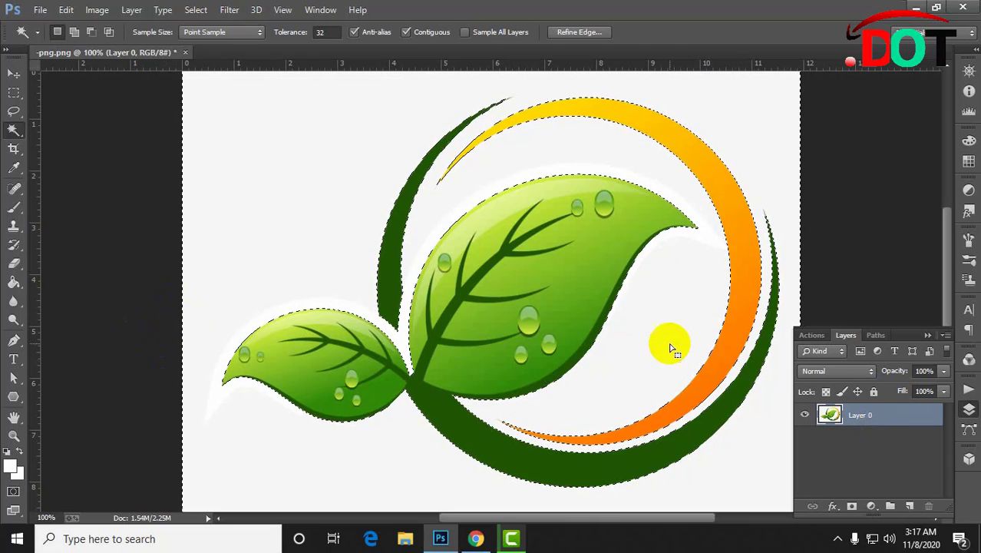
# Feather the background selection by 0.2 pixels and mask Layer 0 with it.
pyautogui.hotkey('shift', 'F6')
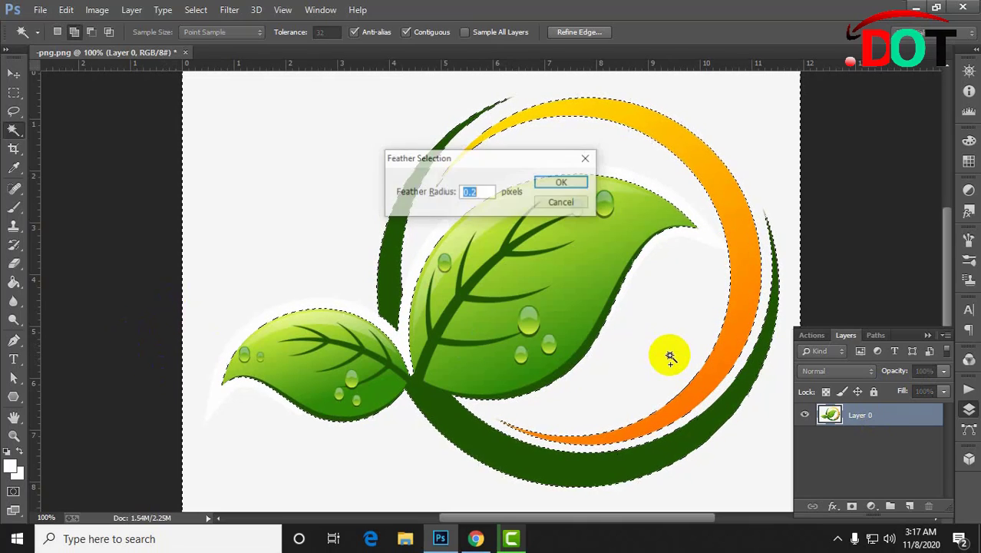
pyautogui.press('Return')
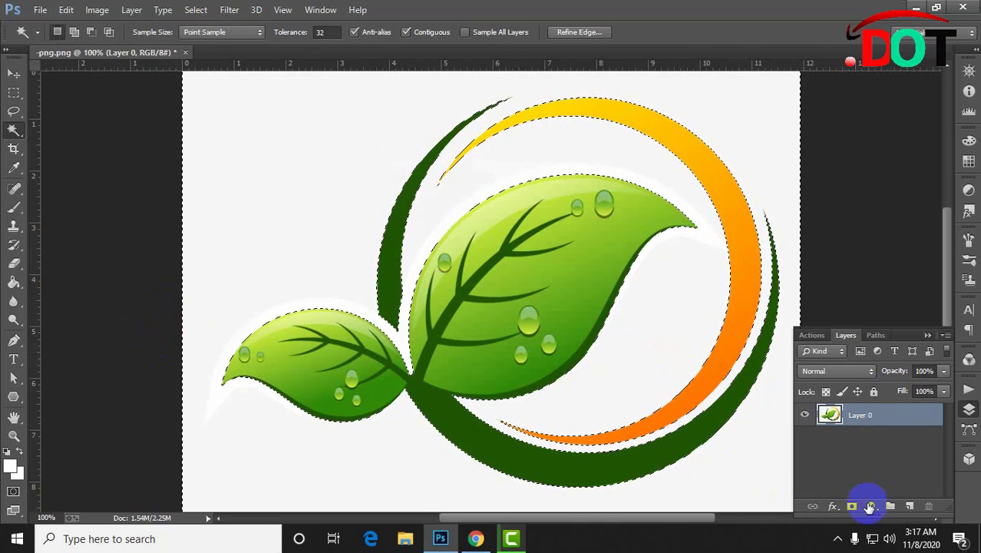
pyautogui.click(852, 505)
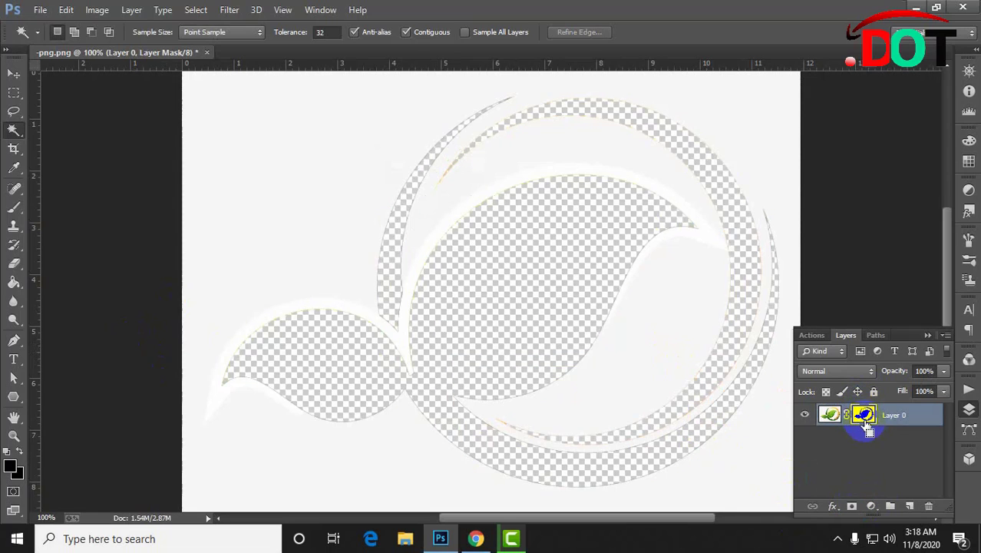
# Undo the background mask and mask Layer 0 from the inverted selection so only the logo is kept.
pyautogui.hotkey('ctrl', 'z')
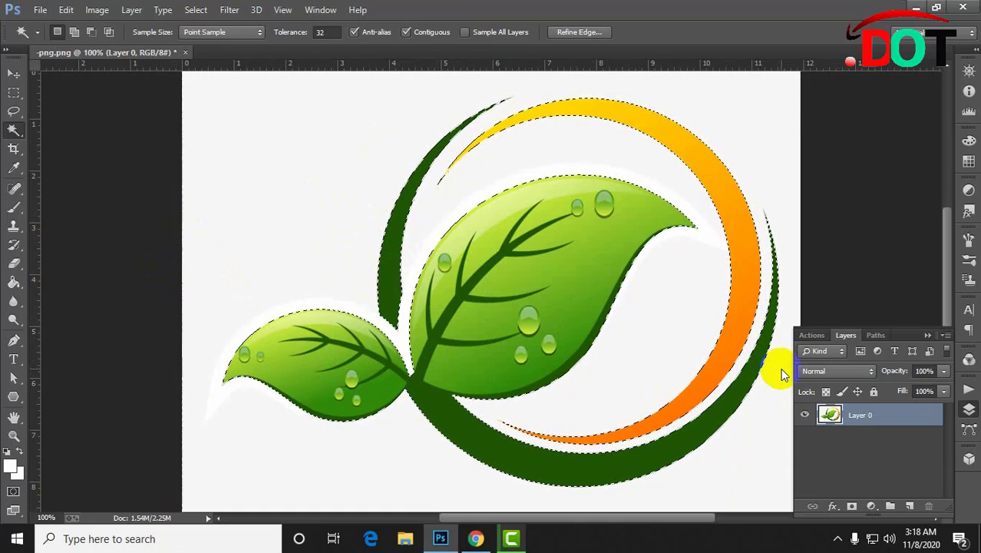
pyautogui.click(851, 506)
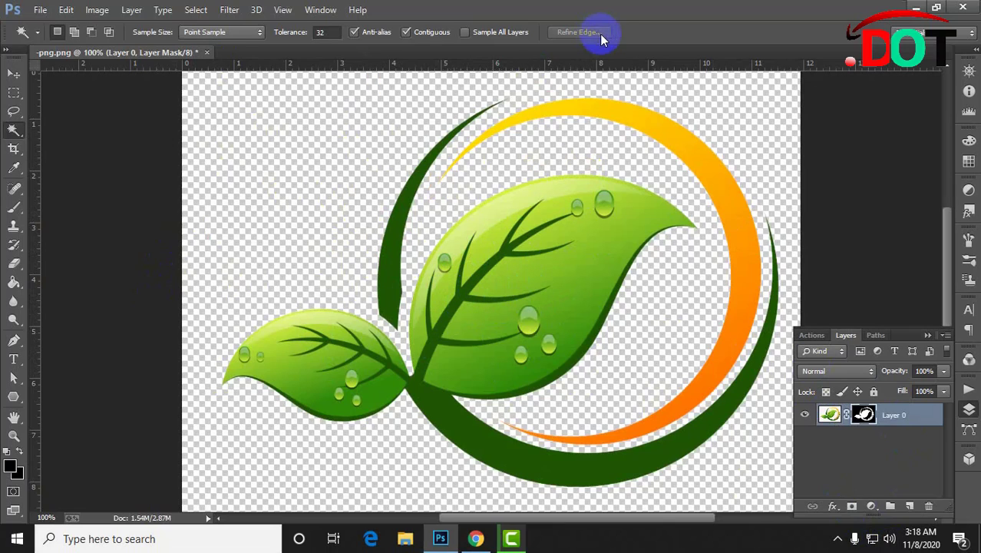
# Reposition the masked logo on the transparent canvas with the Move tool.
pyautogui.moveTo(514, 268); pyautogui.dragTo(495, 412)
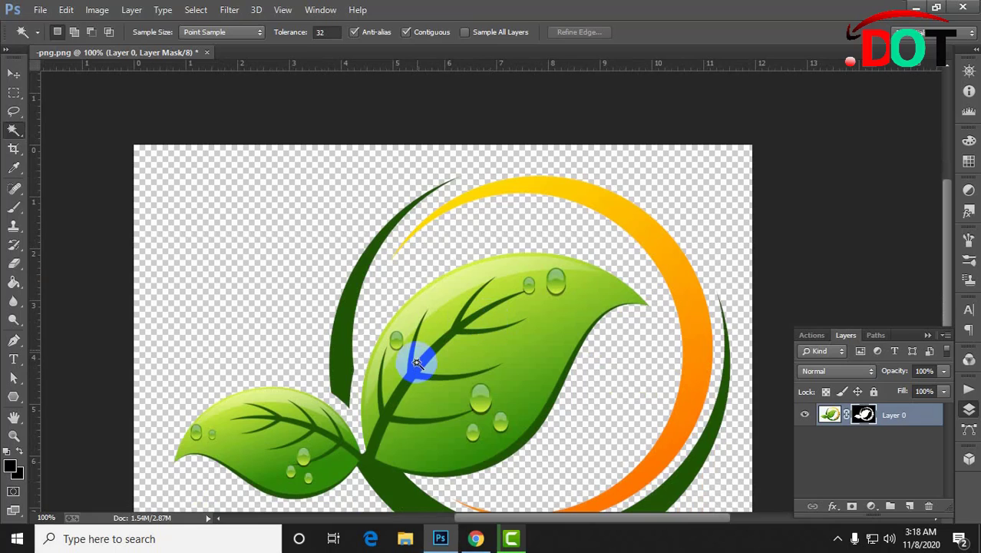
pyautogui.click(15, 73)
pyautogui.moveTo(412, 367); pyautogui.dragTo(363, 330)
pyautogui.moveTo(477, 289); pyautogui.dragTo(480, 321)
# Examine the cutout edges of the leaves, dark green arcs and orange ring at 200% zoom.
pyautogui.hotkey('ctrl', '+')
pyautogui.hotkey('ctrl', '+')
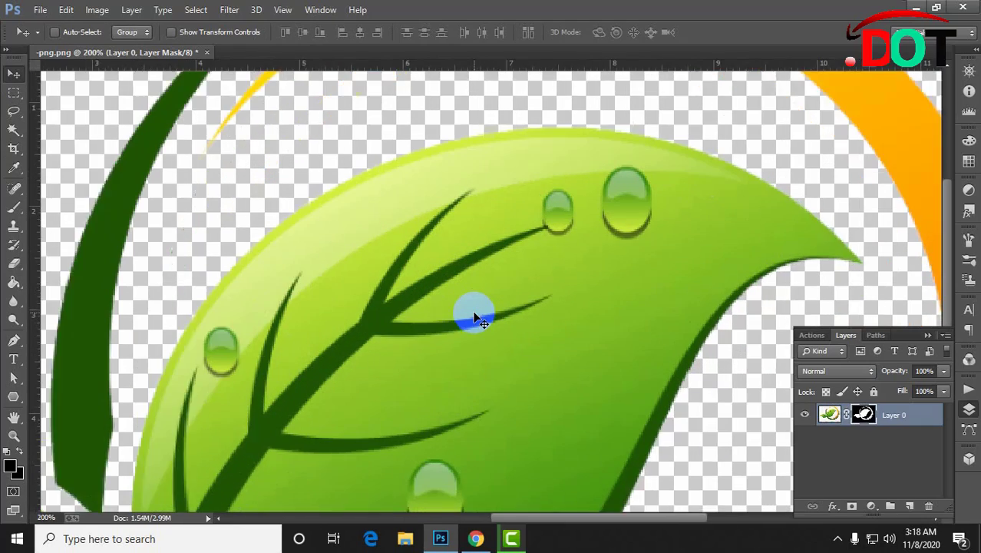
pyautogui.press('space')
pyautogui.moveTo(280, 236); pyautogui.dragTo(374, 431)
pyautogui.moveTo(183, 301); pyautogui.dragTo(414, 193)
pyautogui.moveTo(397, 387); pyautogui.dragTo(400, 214)
pyautogui.moveTo(453, 453); pyautogui.dragTo(670, 407)
pyautogui.hotkey('ctrl', '1')
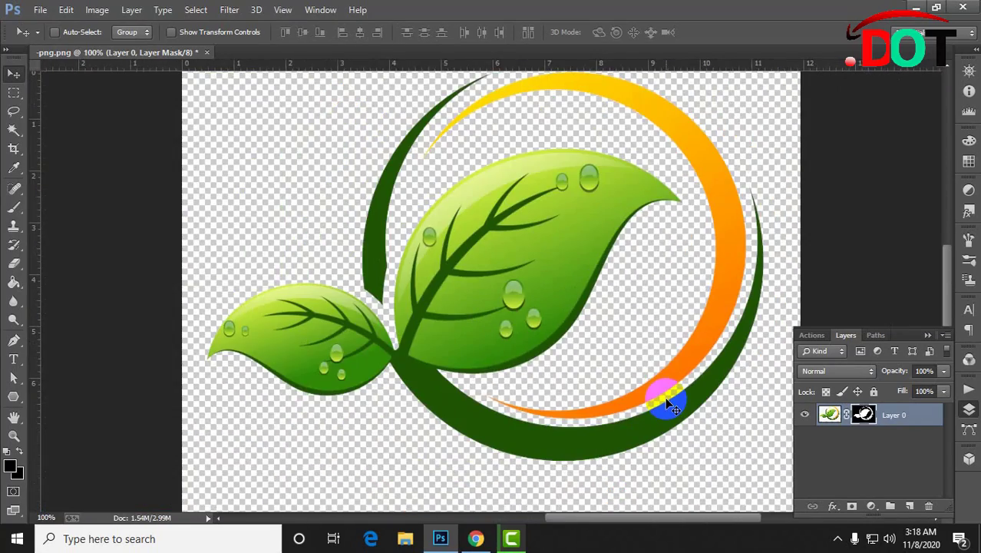
# Move the masked logo about 0.74 in to the left and 0.5 in down.
pyautogui.moveTo(488, 188)
pyautogui.mouseDown()
pyautogui.moveTo(468, 285)
pyautogui.moveTo(487, 183)
pyautogui.mouseUp()
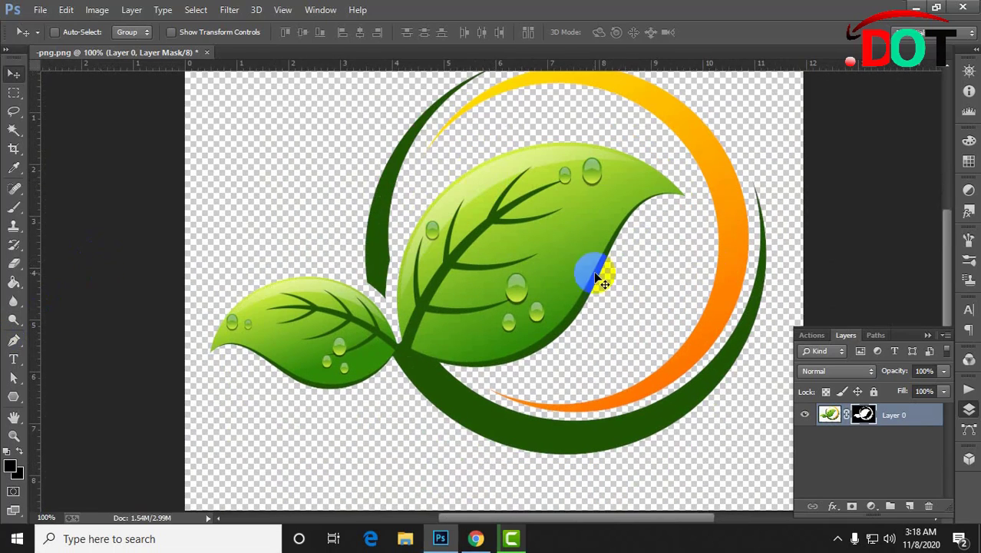
pyautogui.moveTo(573, 268); pyautogui.dragTo(535, 294)
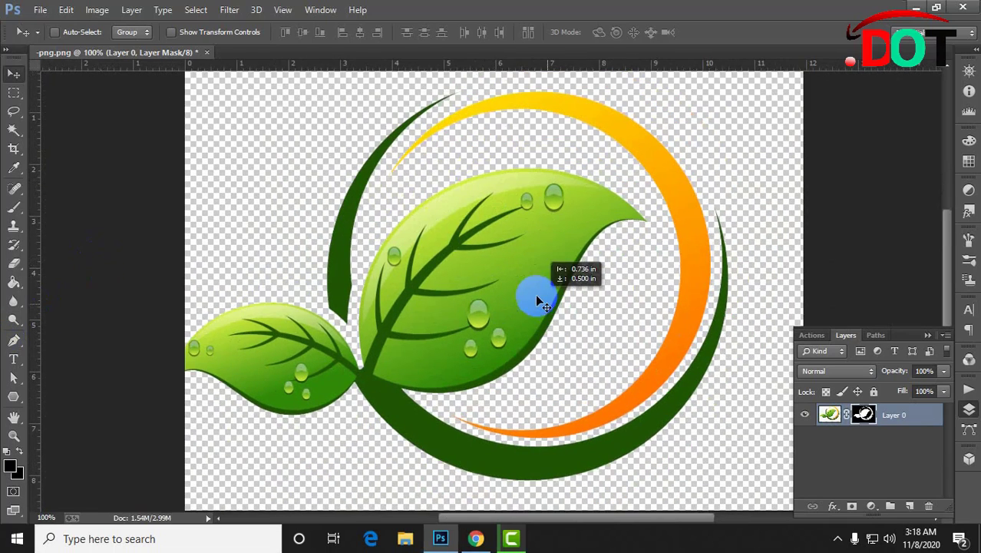
# Try applying the layer mask permanently to Layer 0, and undo it.
pyautogui.rightClick(864, 414)
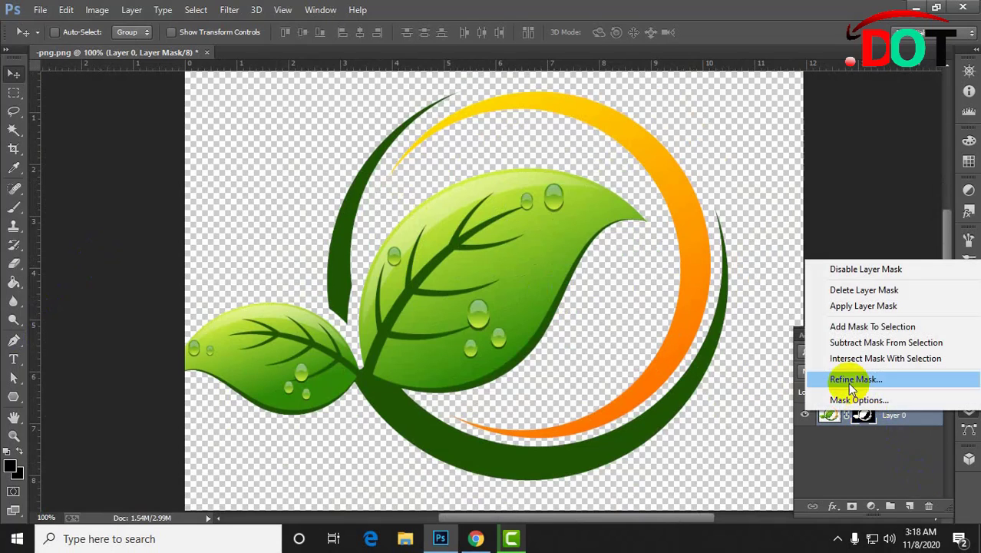
pyautogui.click(841, 306)
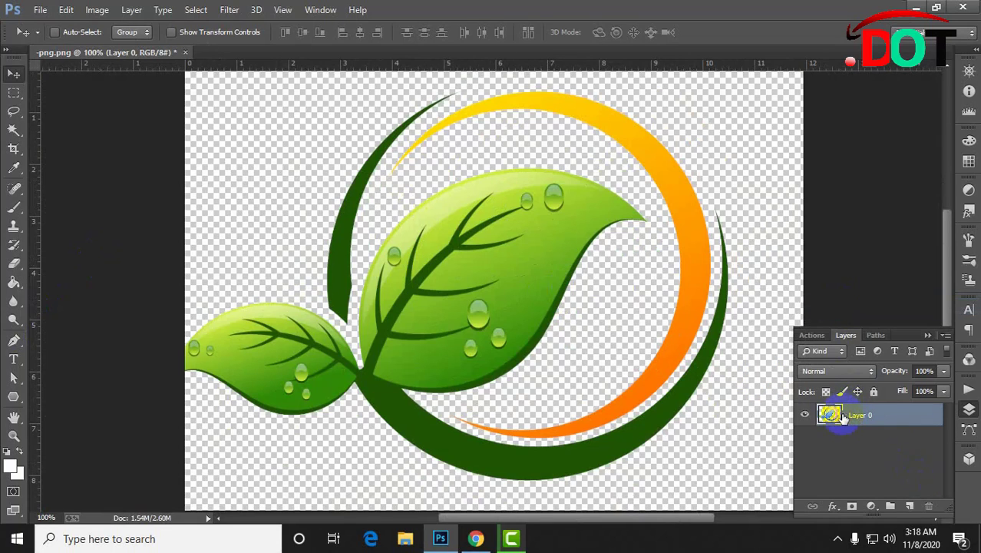
pyautogui.hotkey('ctrl', 'z')
pyautogui.rightClick(865, 415)
pyautogui.click(884, 427)
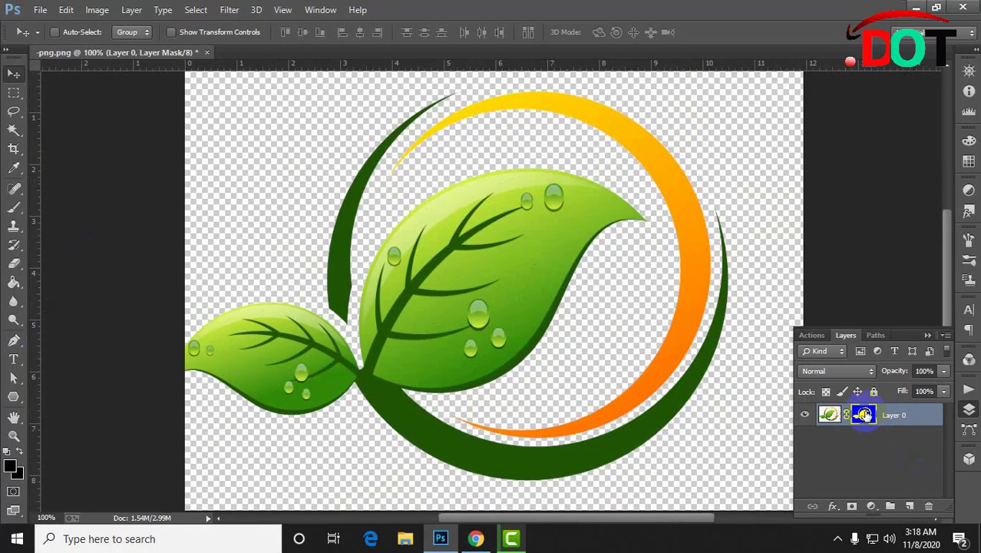
# Delete the layer mask from Layer 0 to restore the logo's original background.
pyautogui.rightClick(863, 414)
pyautogui.click(841, 285)
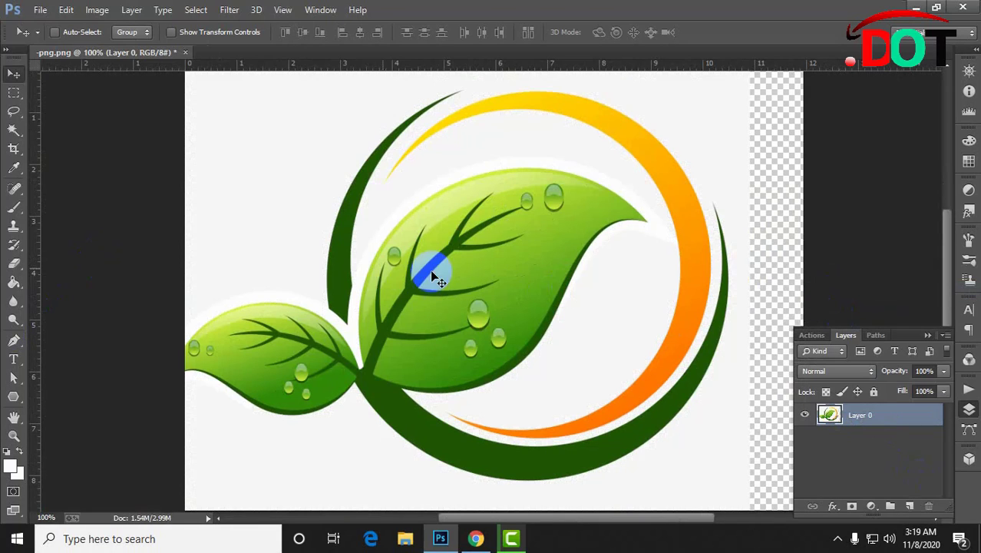
# Examine the edges of the small and large leaves and their junction at 200% to 300% zoom.
pyautogui.click(14, 340)
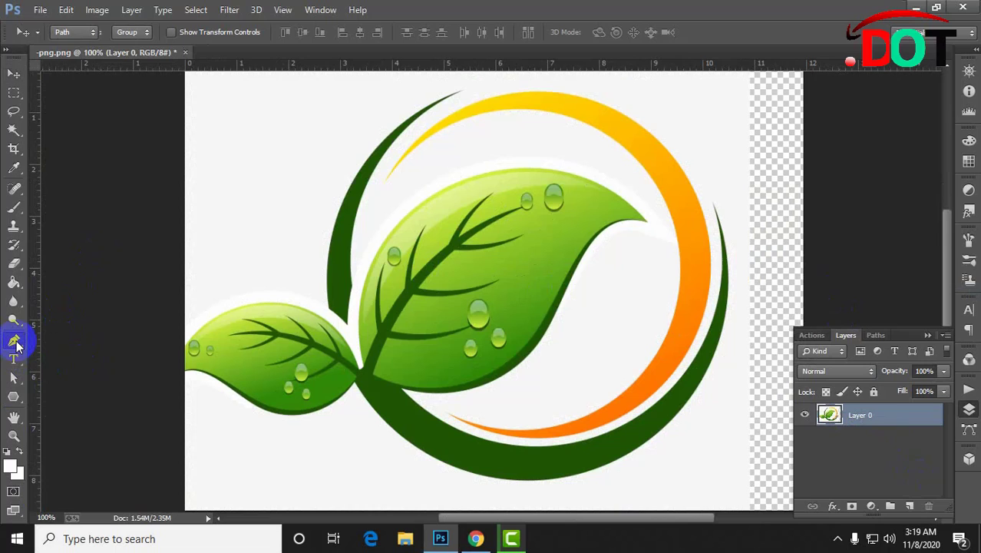
pyautogui.click(256, 346)
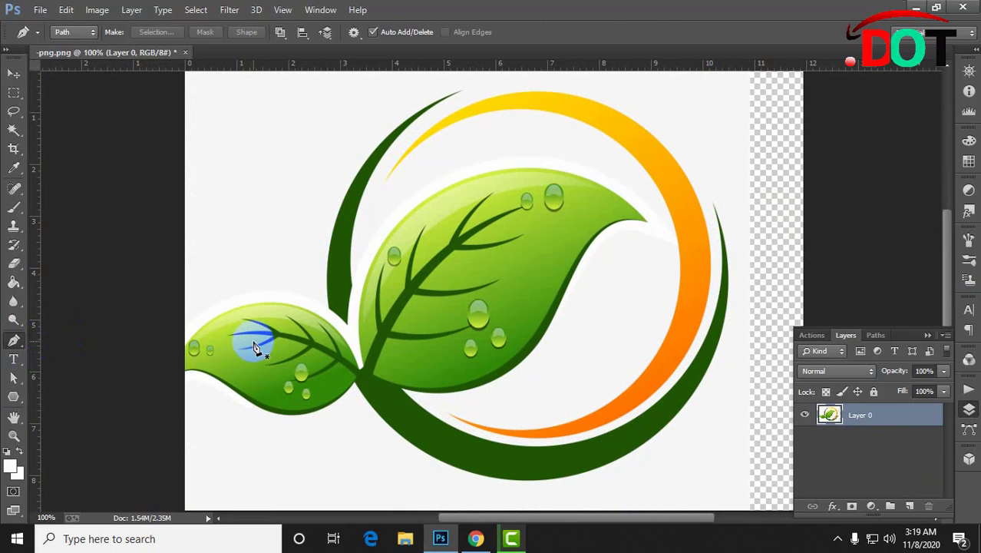
pyautogui.hotkey('ctrl', '+')
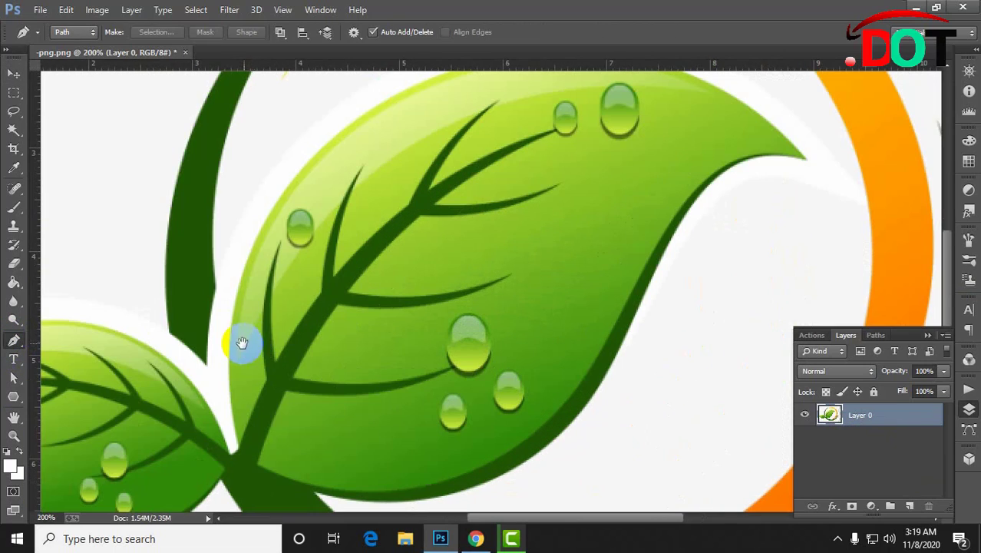
pyautogui.moveTo(240, 340); pyautogui.dragTo(519, 335)
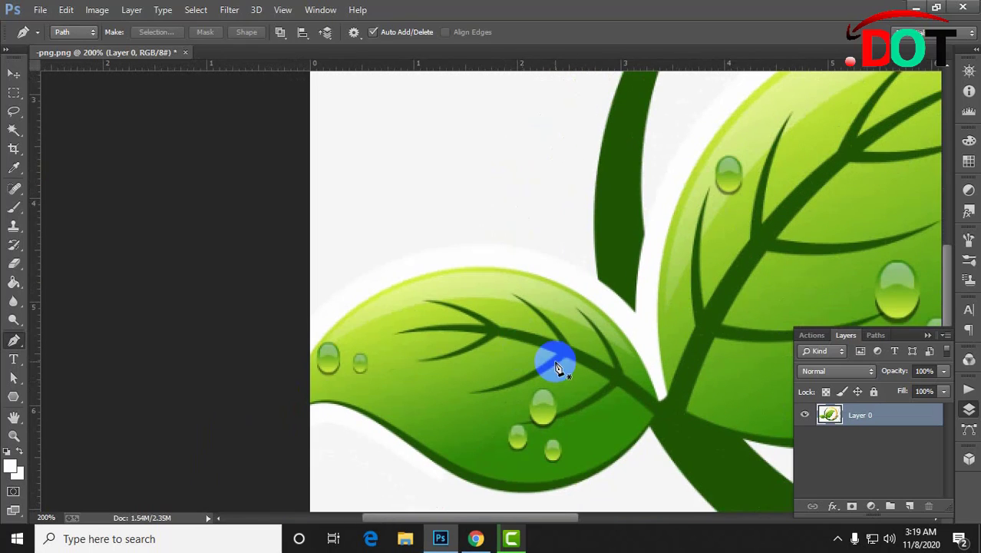
pyautogui.click(13, 74)
pyautogui.moveTo(788, 291); pyautogui.dragTo(551, 356)
pyautogui.moveTo(453, 397); pyautogui.dragTo(610, 306)
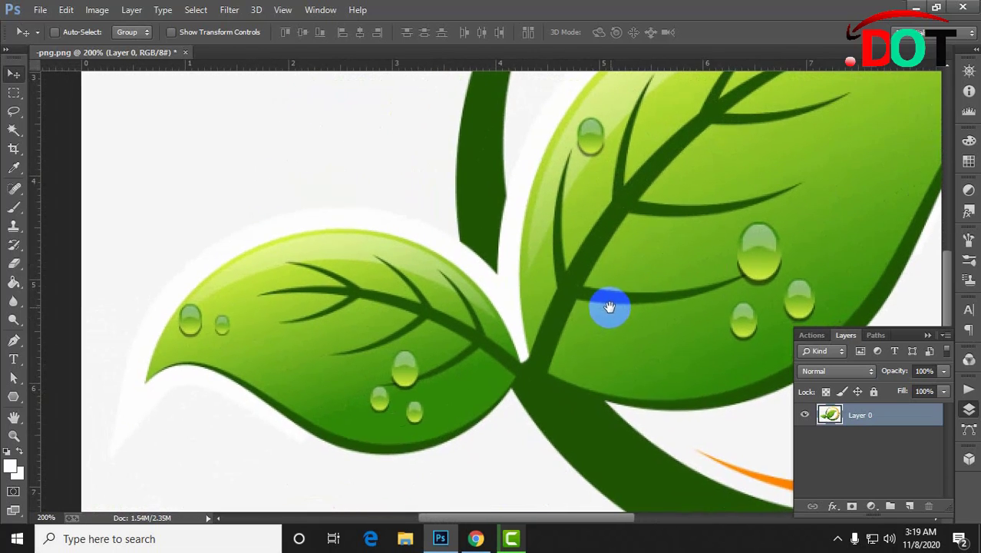
pyautogui.moveTo(469, 349); pyautogui.dragTo(526, 293)
pyautogui.scroll(-3, 508, 342)
pyautogui.scroll(3, 526, 297)
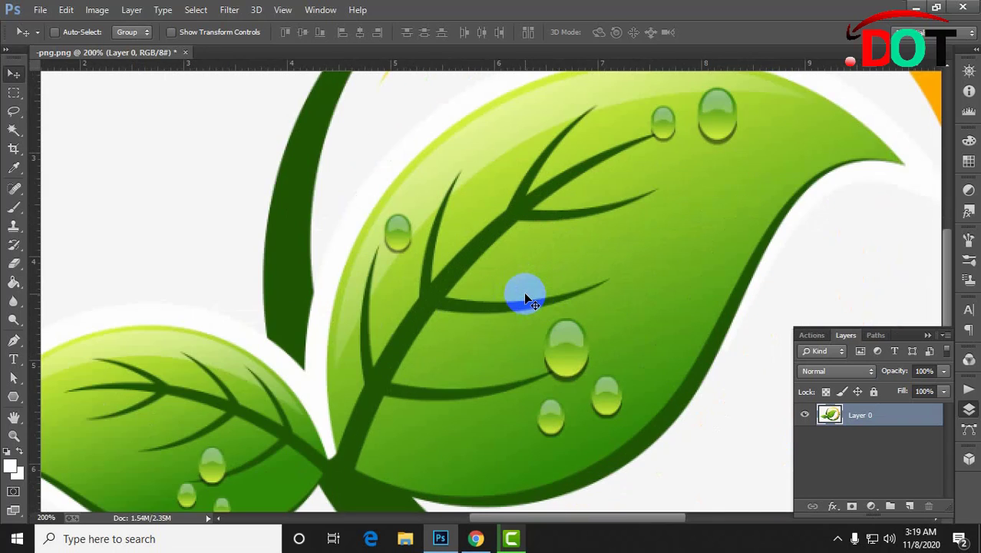
pyautogui.scroll(1, 525, 297)
pyautogui.moveTo(259, 383); pyautogui.dragTo(681, 290)
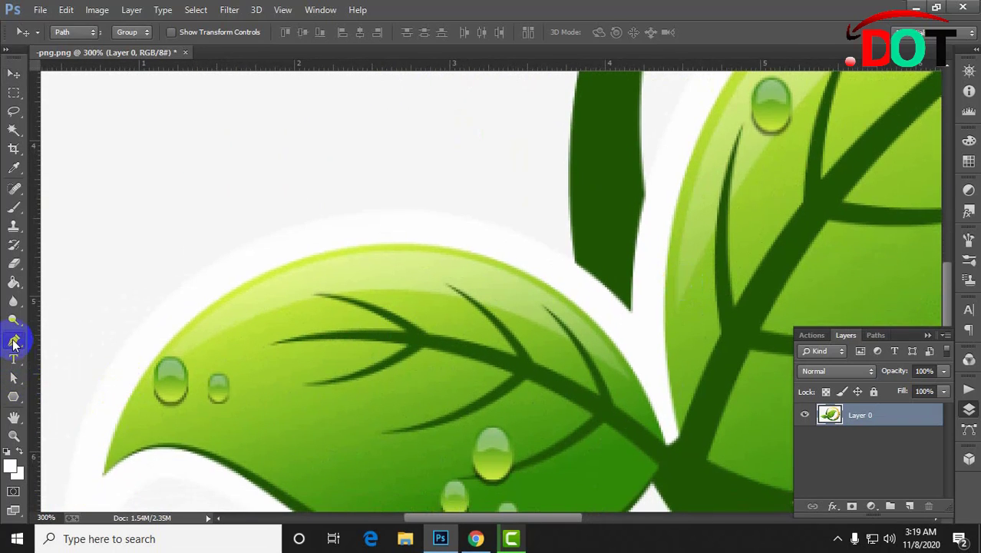
# Try tracing the small leaf's upper edge from its tip with a Pen tool path, and undo the points.
pyautogui.click(13, 340)
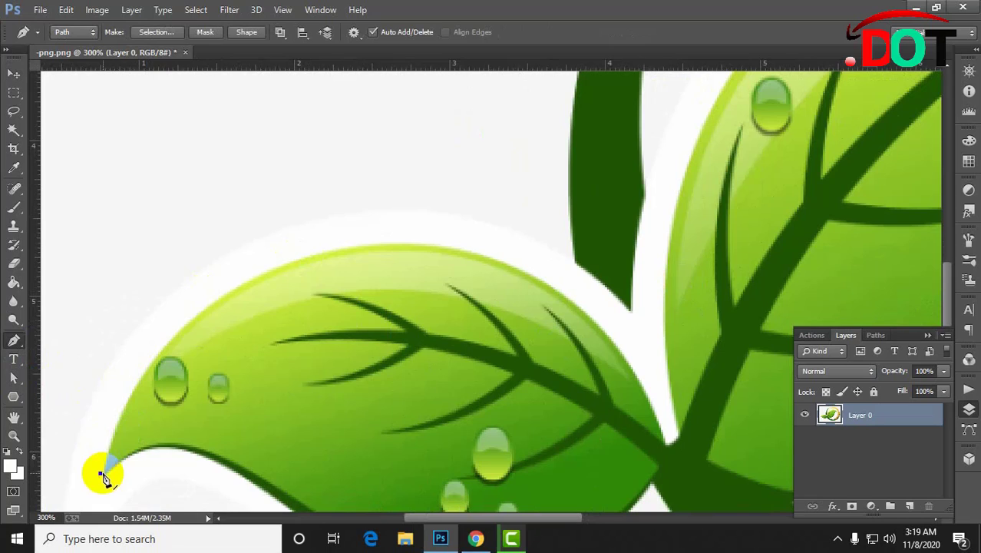
pyautogui.click(100, 472)
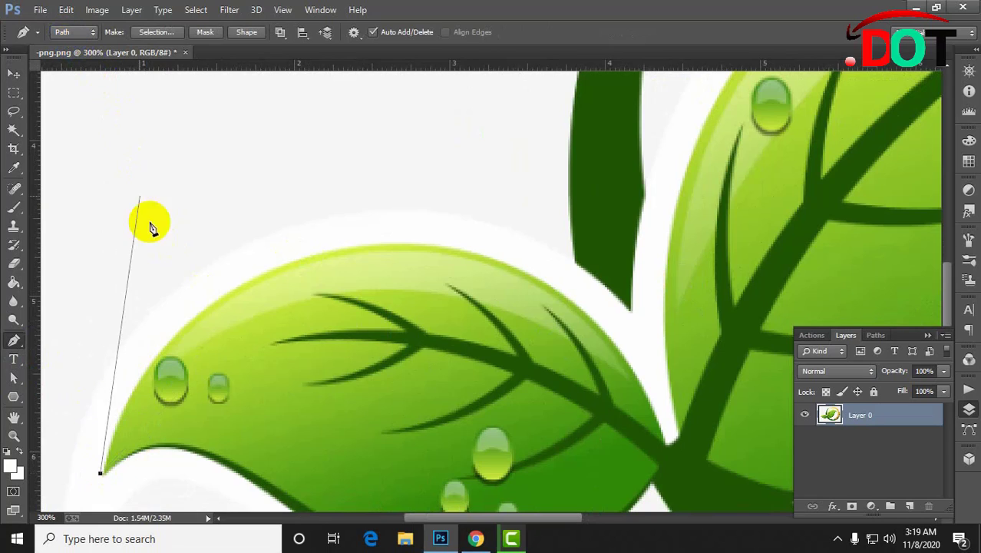
pyautogui.click(13, 376)
pyautogui.press('p')
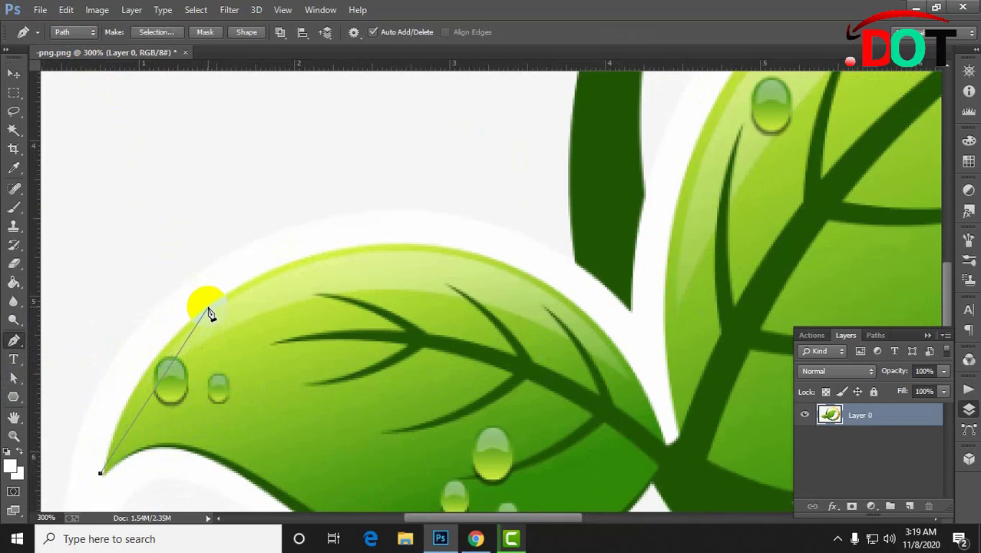
pyautogui.moveTo(208, 307); pyautogui.dragTo(281, 254)
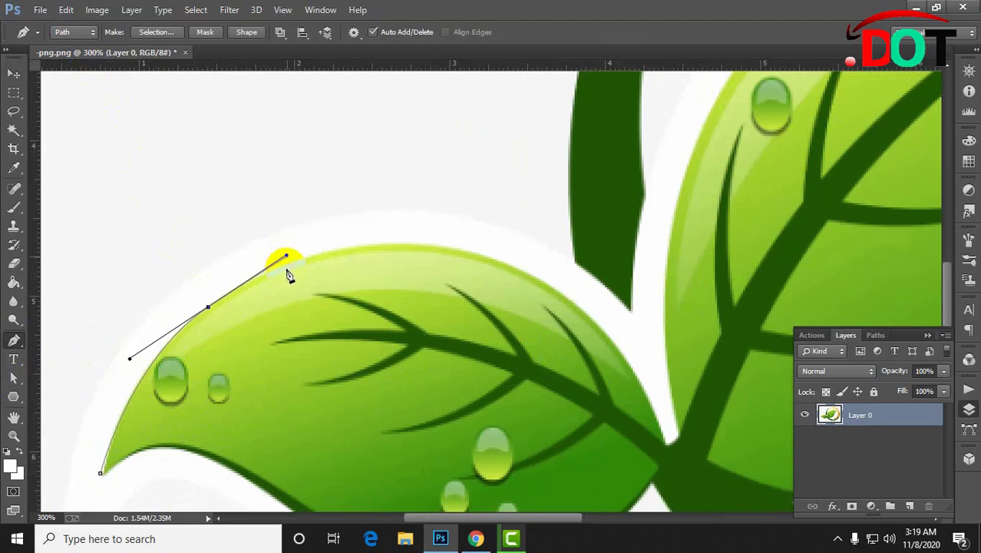
pyautogui.hotkey('ctrl', 'z')
pyautogui.hotkey('ctrl', 'z')
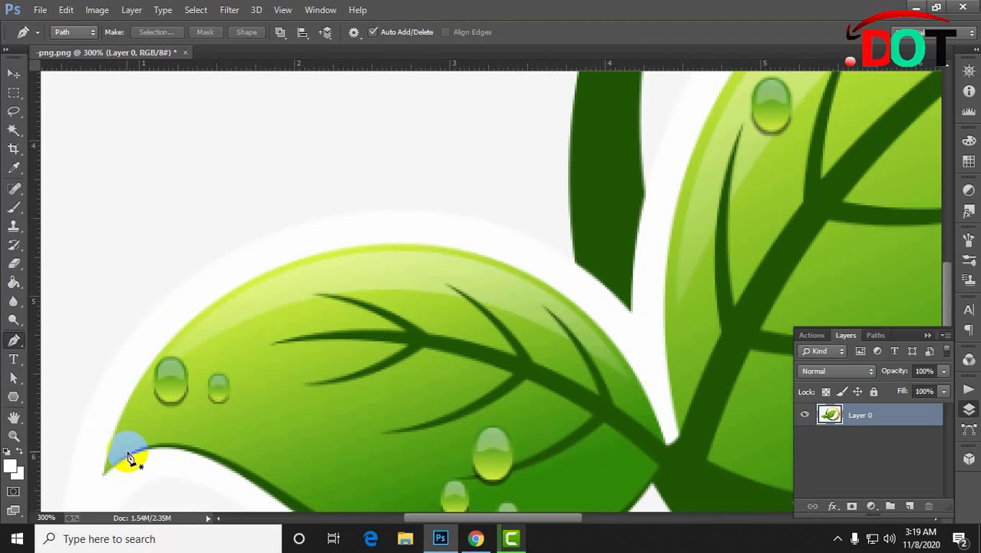
pyautogui.scroll(4, 105, 473)
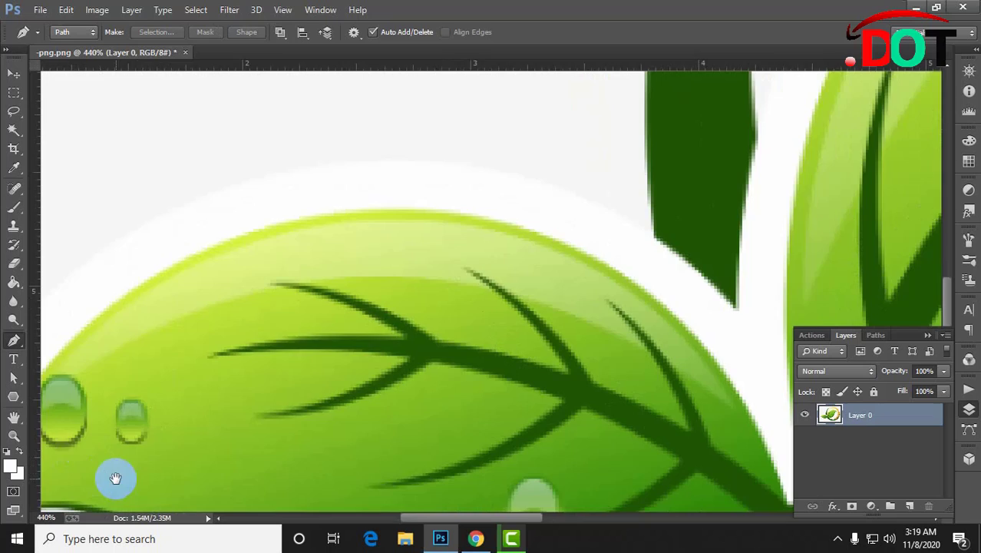
pyautogui.moveTo(118, 476); pyautogui.dragTo(340, 405)
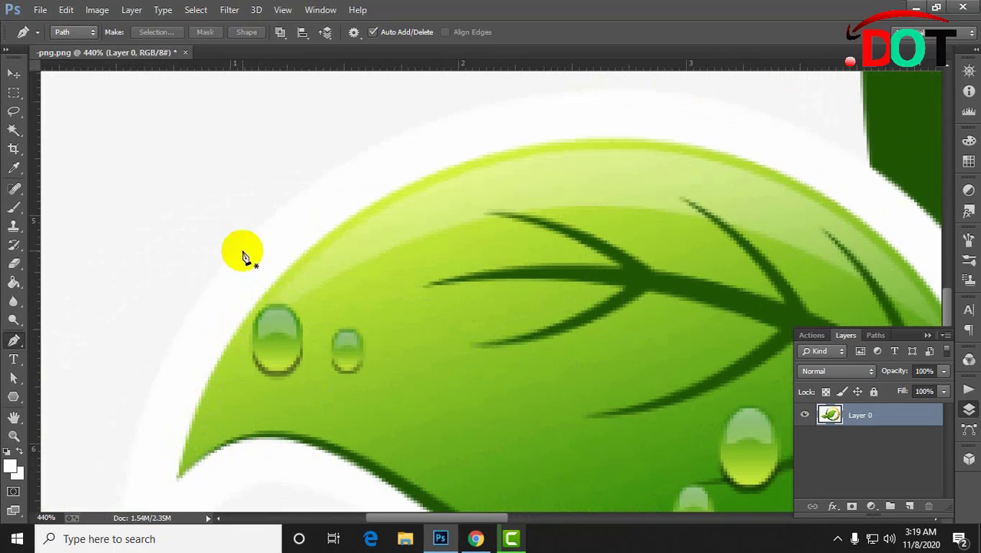
pyautogui.moveTo(315, 243); pyautogui.dragTo(394, 199)
pyautogui.hotkey('ctrl', 'z')
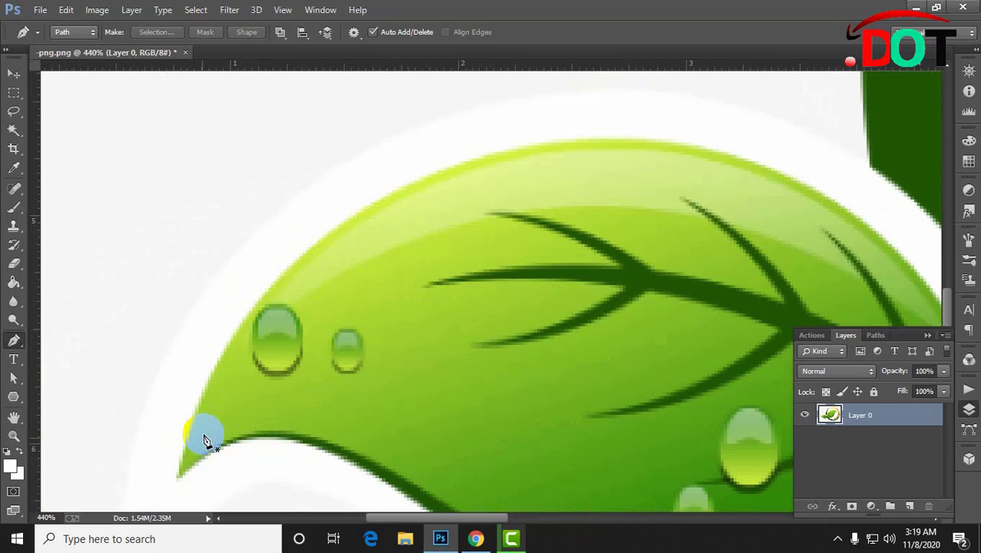
# Trace a curved Pen tool path from the small leaf's tip along its upper edge and around the notch between the leaves.
pyautogui.click(176, 475)
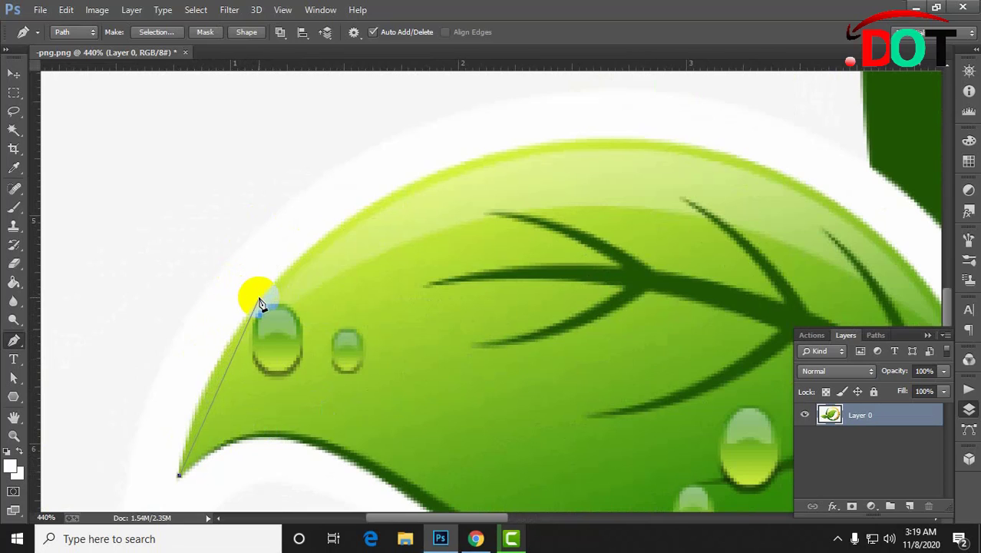
pyautogui.moveTo(258, 297); pyautogui.dragTo(319, 240)
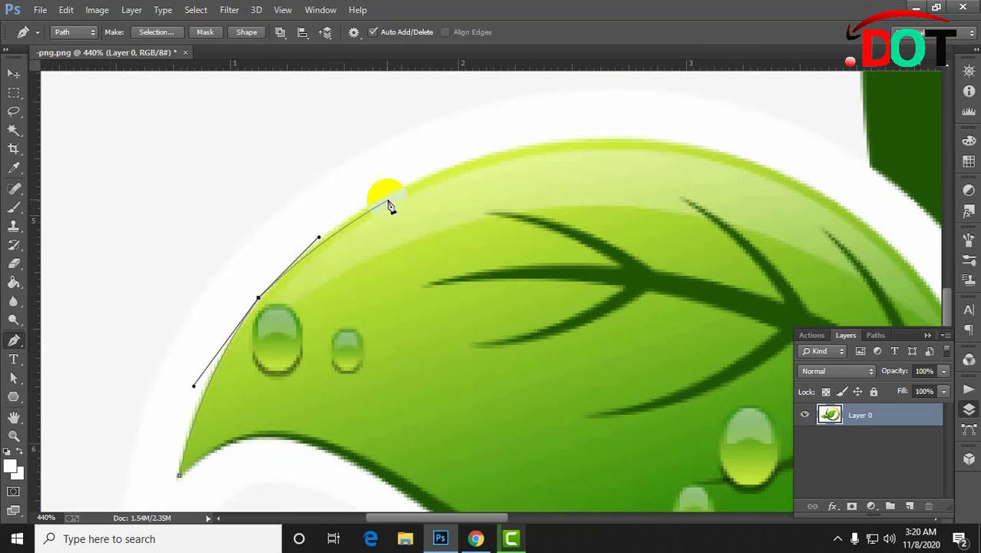
pyautogui.moveTo(410, 184); pyautogui.dragTo(454, 172)
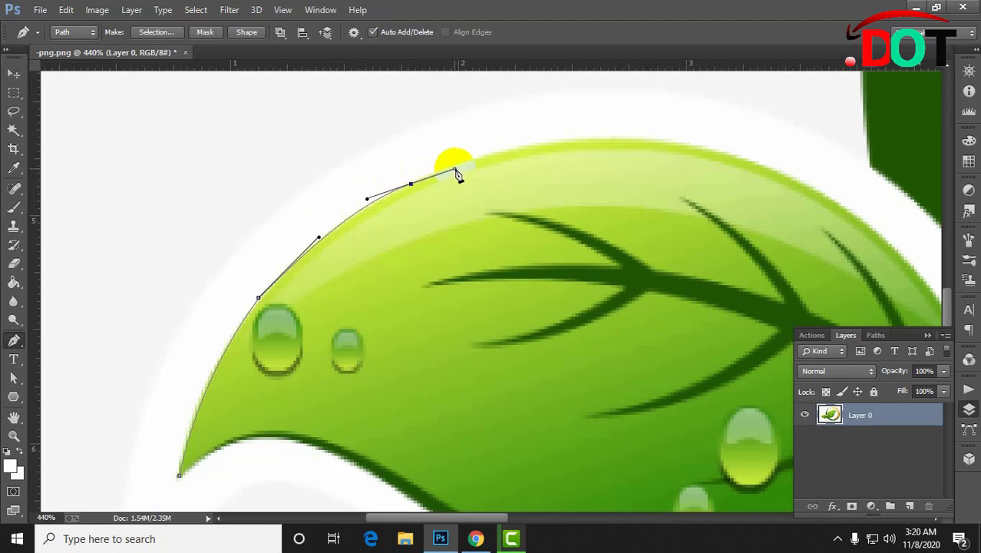
pyautogui.moveTo(508, 240); pyautogui.dragTo(246, 349)
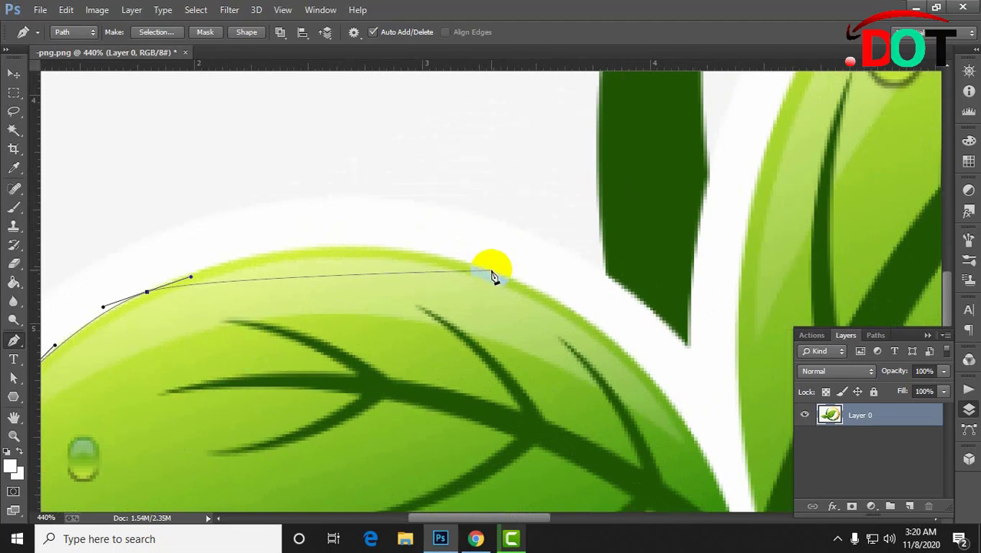
pyautogui.moveTo(492, 271); pyautogui.dragTo(554, 303)
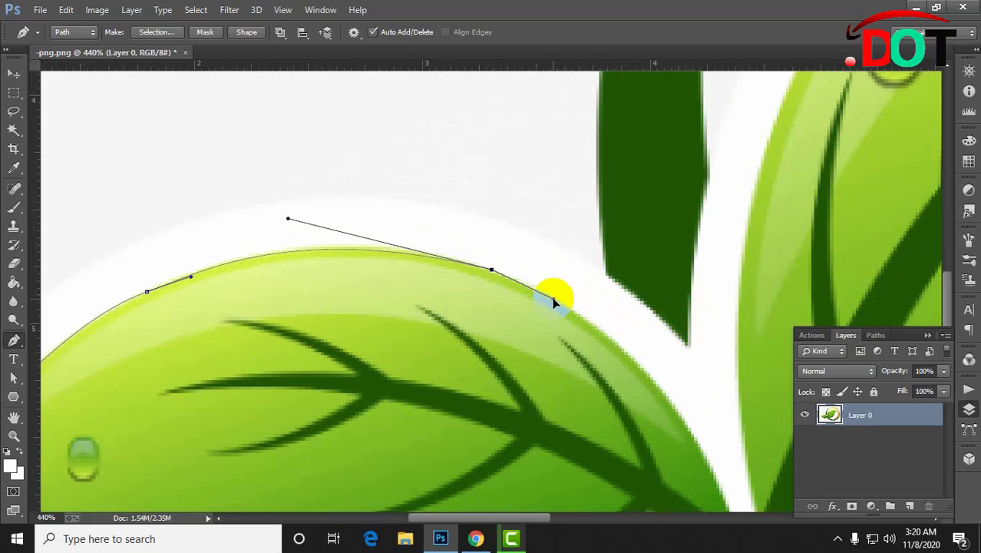
pyautogui.moveTo(546, 421); pyautogui.dragTo(388, 267)
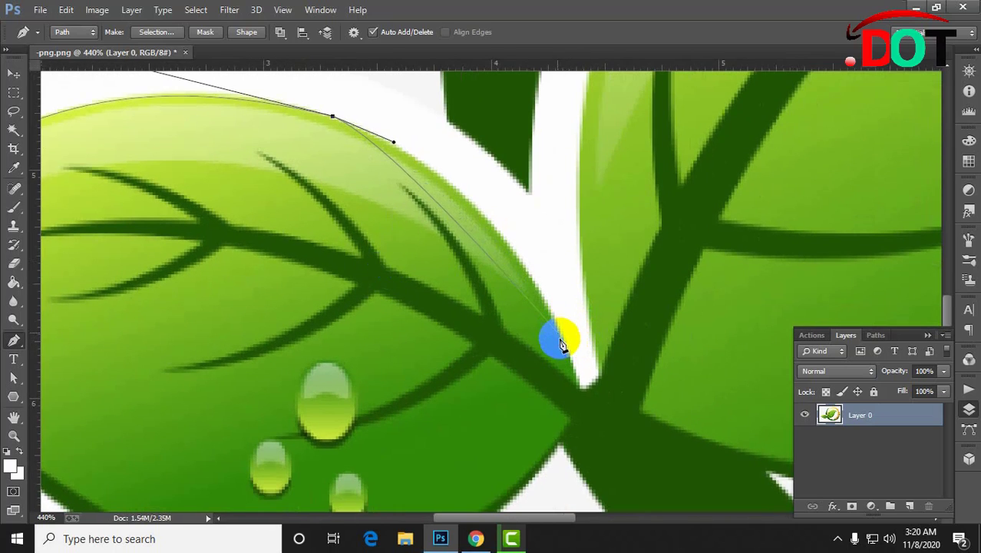
pyautogui.moveTo(558, 335); pyautogui.dragTo(576, 374)
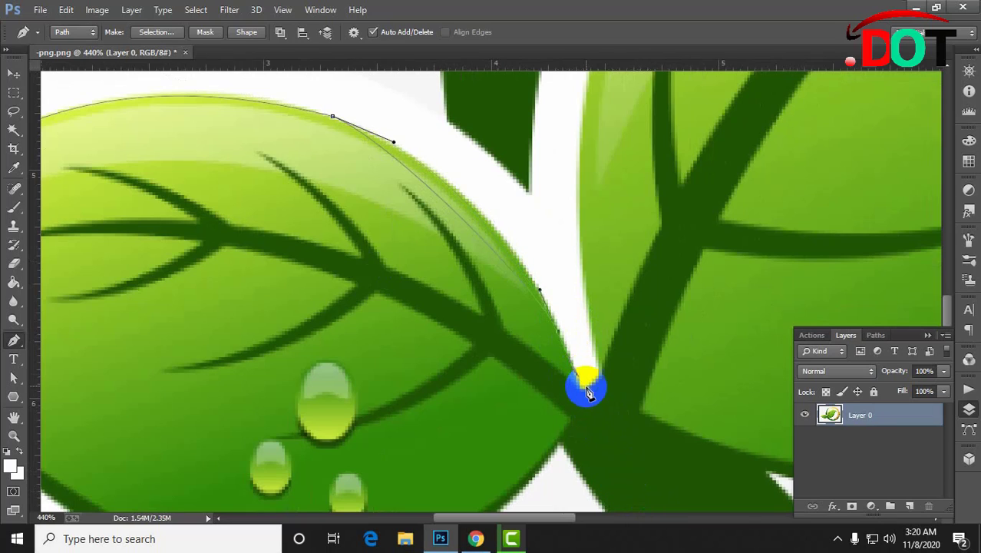
pyautogui.hotkey('ctrl', 'z')
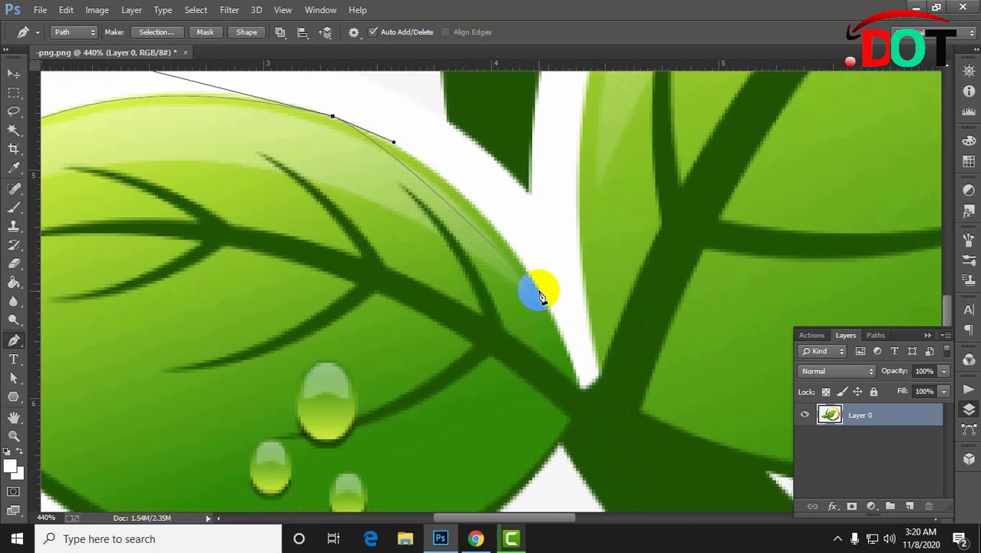
pyautogui.moveTo(546, 301); pyautogui.dragTo(567, 354)
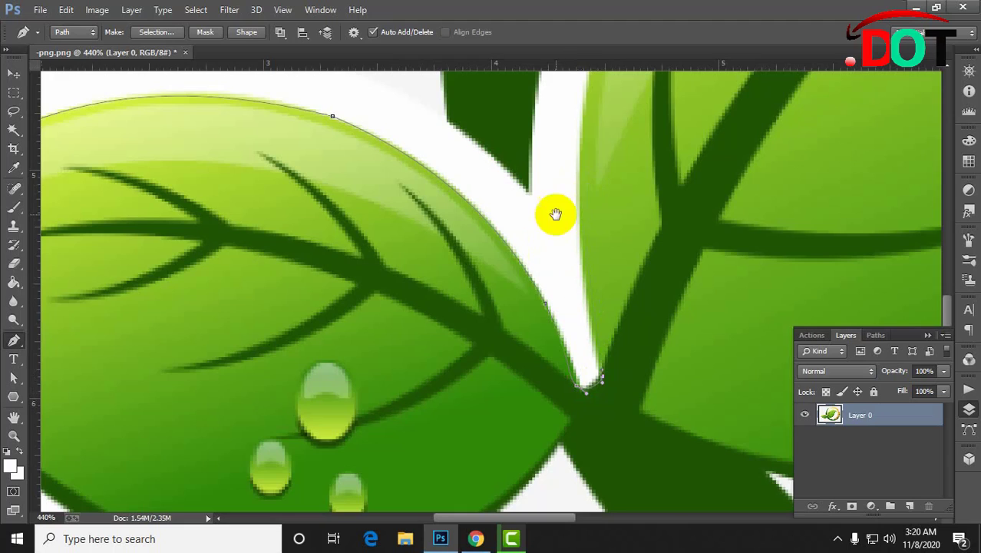
# Continue the Pen path with curved segments up the large leaf's outer edge to beside its single water drop.
pyautogui.moveTo(555, 214); pyautogui.dragTo(382, 296)
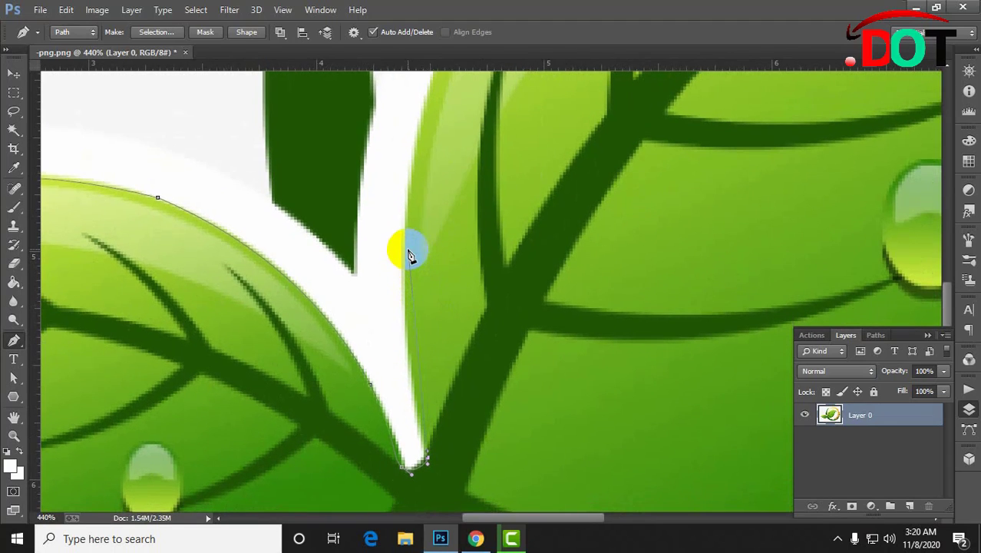
pyautogui.moveTo(406, 244); pyautogui.dragTo(408, 150)
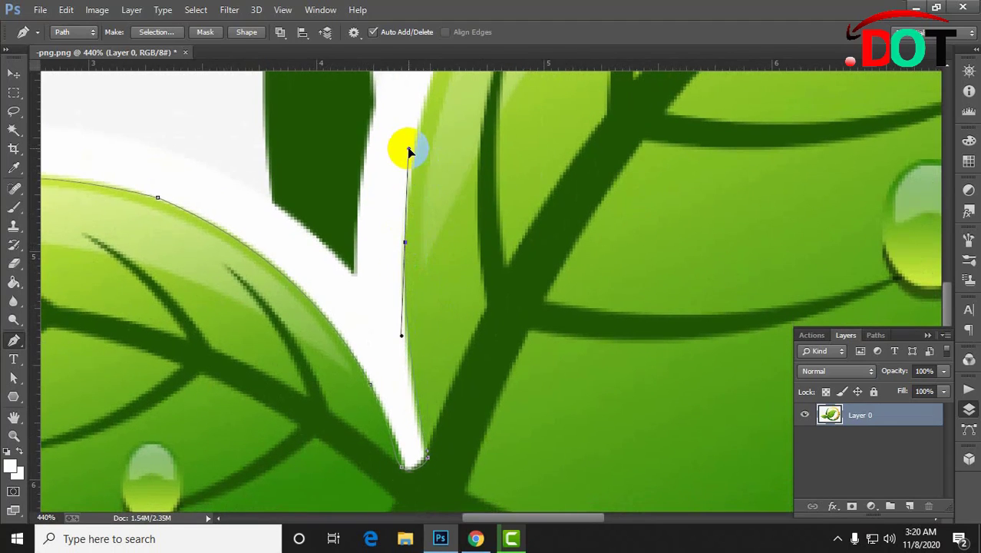
pyautogui.moveTo(511, 245); pyautogui.dragTo(487, 493)
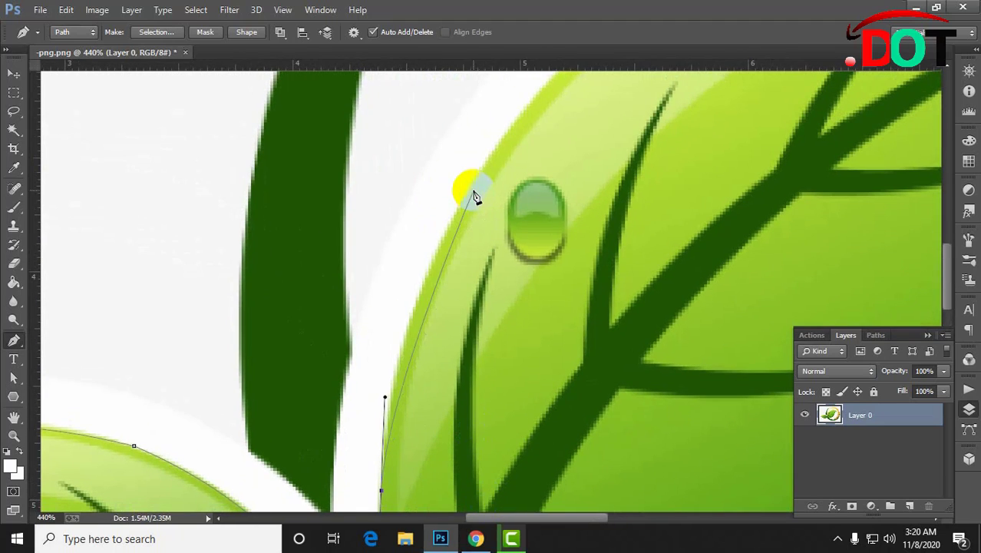
pyautogui.moveTo(475, 184); pyautogui.dragTo(535, 83)
# Continue the Pen path with curved segments along the large leaf's upper edge, past its pair of water drops toward the pointed tip.
pyautogui.moveTo(569, 120); pyautogui.dragTo(431, 411)
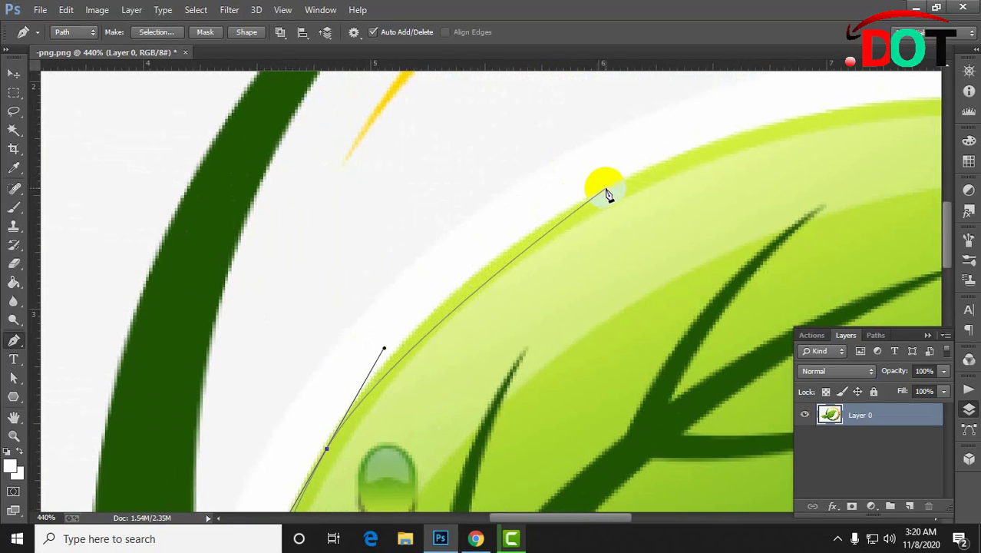
pyautogui.moveTo(614, 183); pyautogui.dragTo(710, 143)
pyautogui.moveTo(705, 295); pyautogui.dragTo(424, 368)
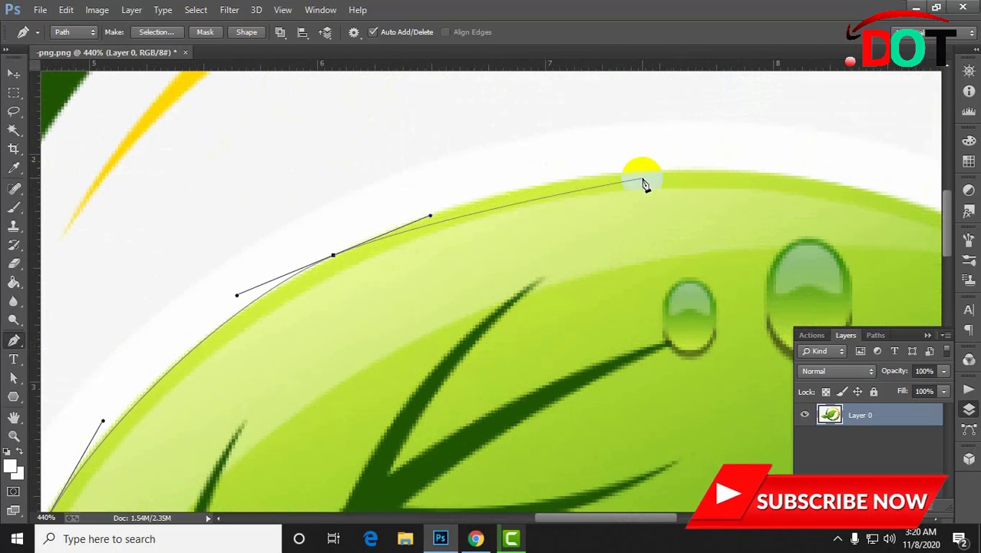
pyautogui.moveTo(649, 173); pyautogui.dragTo(772, 170)
pyautogui.moveTo(698, 256); pyautogui.dragTo(356, 234)
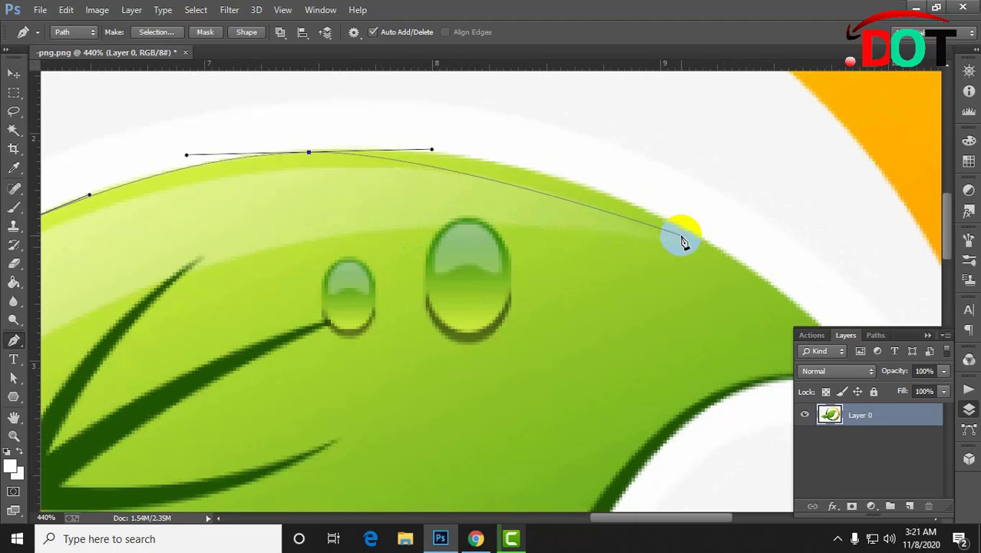
pyautogui.moveTo(709, 246); pyautogui.dragTo(802, 315)
# Carry the path around the large leaf's pointed tip with a sharp corner and onto the first curve of its underside.
pyautogui.moveTo(578, 297); pyautogui.dragTo(368, 197)
pyautogui.moveTo(549, 256); pyautogui.dragTo(467, 226)
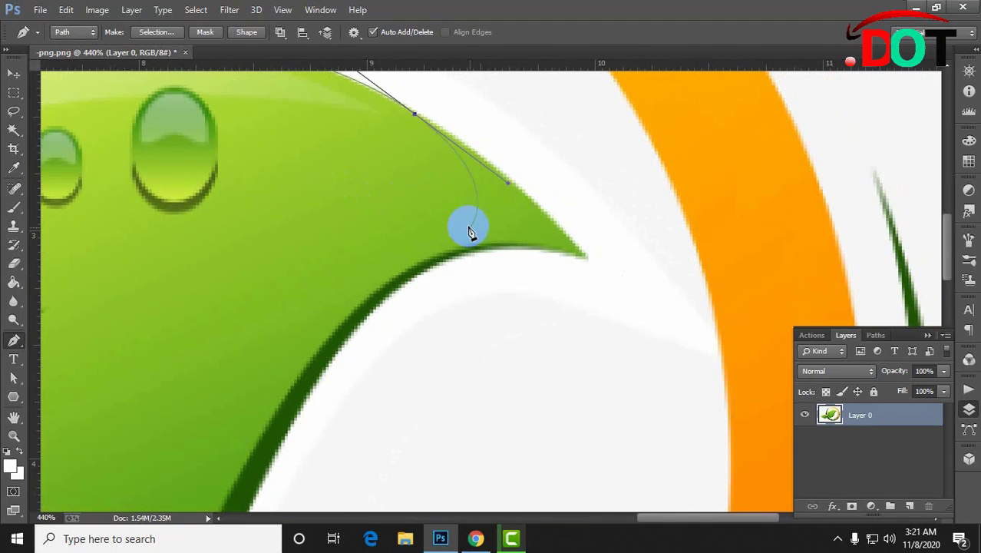
pyautogui.click(581, 252)
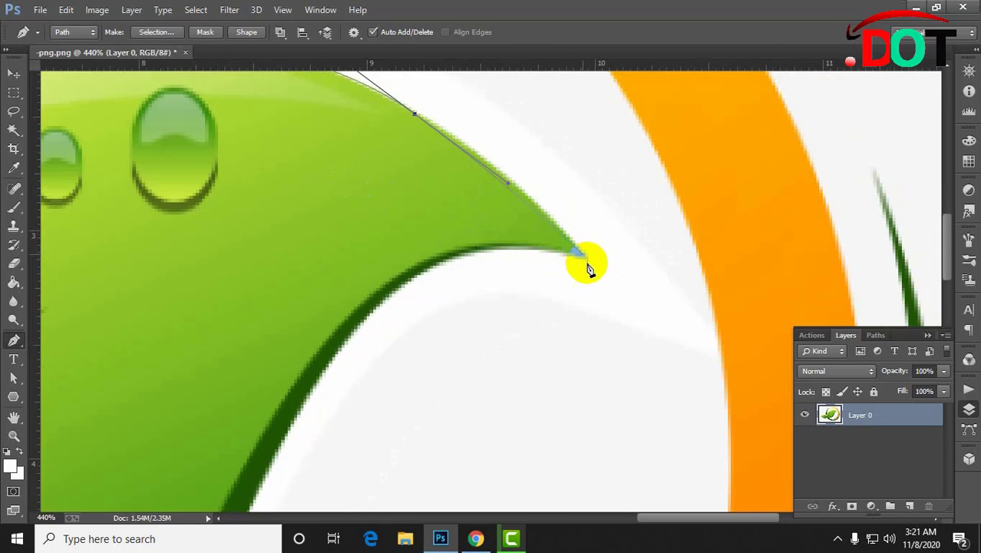
pyautogui.moveTo(589, 268); pyautogui.dragTo(534, 247)
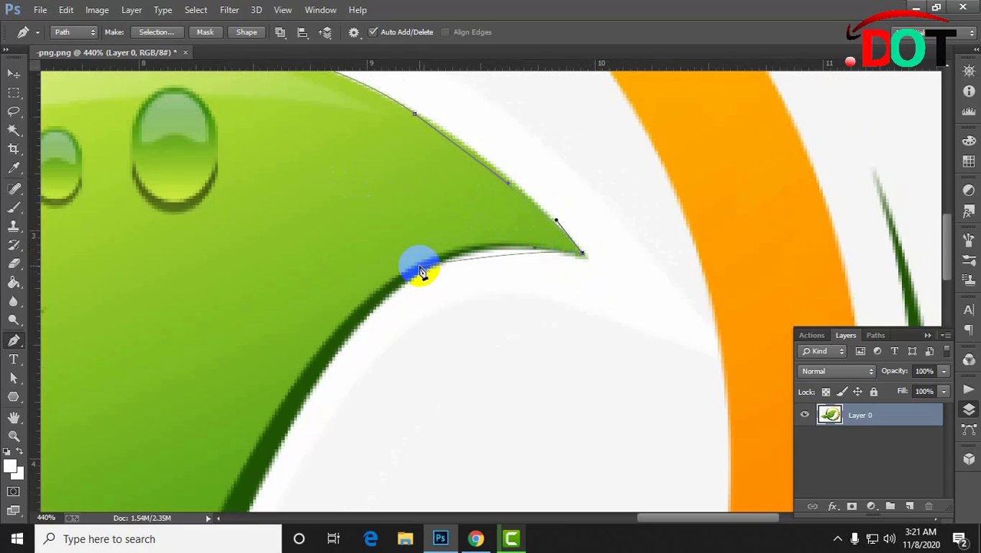
pyautogui.moveTo(420, 271); pyautogui.dragTo(384, 309)
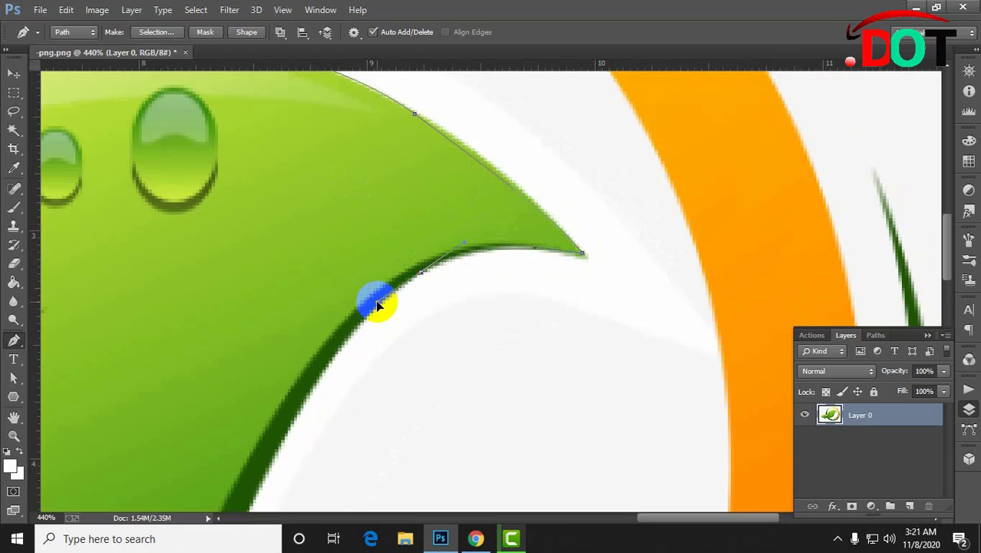
# Trace the large leaf's dark green inner edge with curved segments, down past its lower water drops.
pyautogui.moveTo(331, 316); pyautogui.dragTo(462, 144)
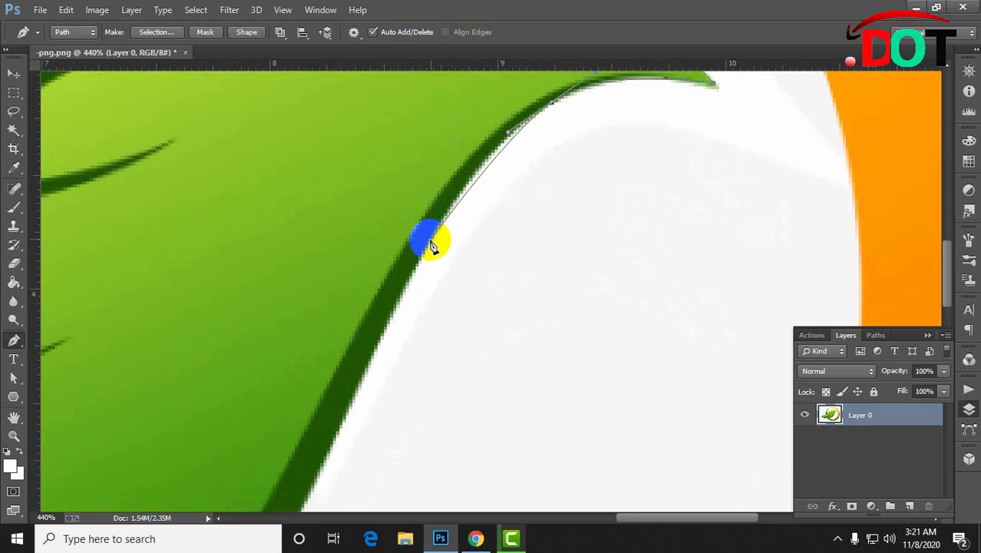
pyautogui.moveTo(431, 241); pyautogui.dragTo(424, 267)
pyautogui.moveTo(405, 307); pyautogui.dragTo(423, 153)
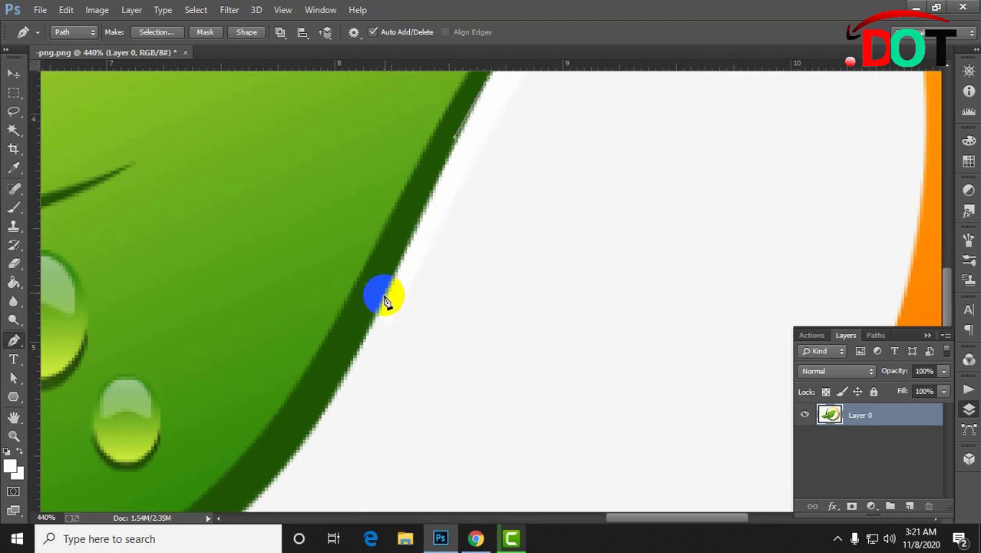
pyautogui.moveTo(386, 297); pyautogui.dragTo(397, 208)
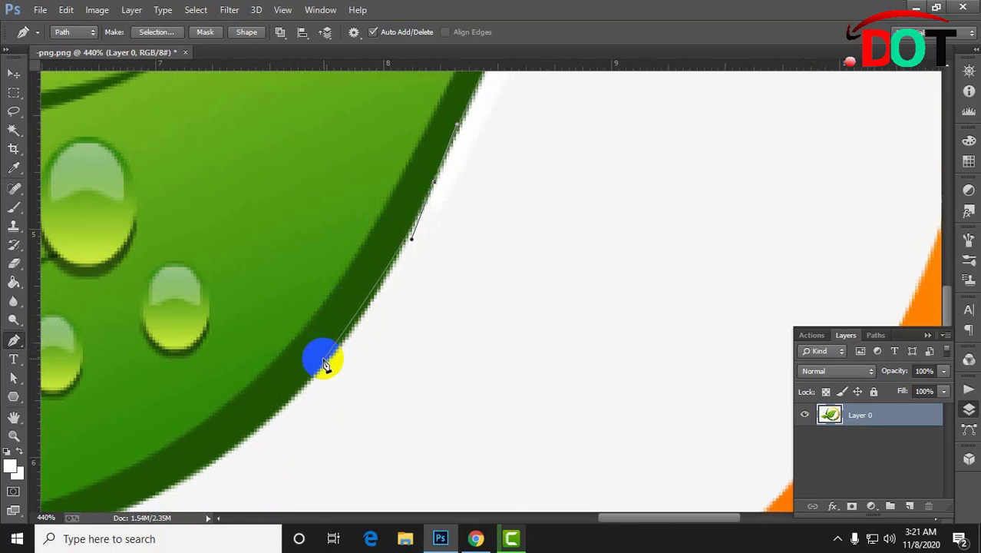
pyautogui.moveTo(316, 376); pyautogui.dragTo(304, 386)
pyautogui.moveTo(321, 324); pyautogui.dragTo(526, 203)
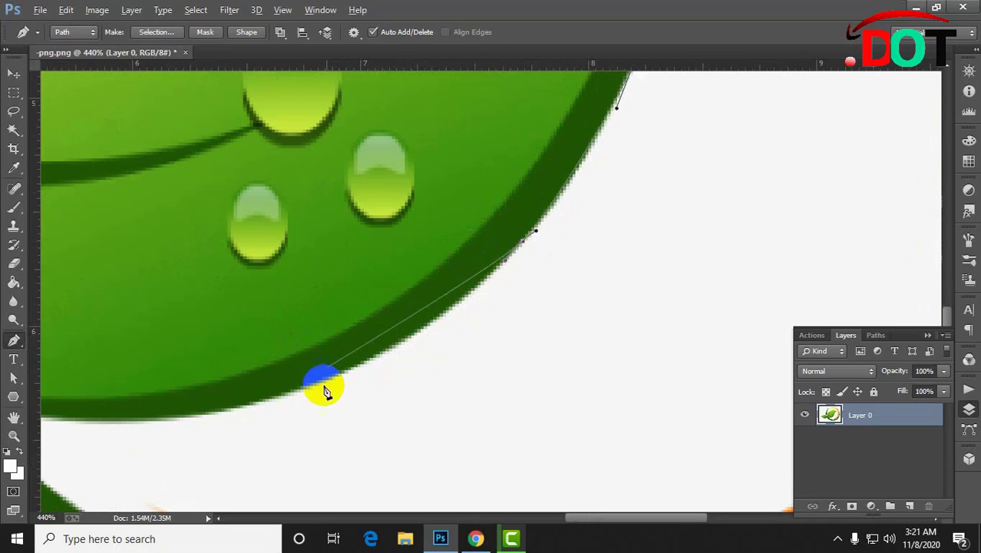
pyautogui.moveTo(298, 387); pyautogui.dragTo(184, 421)
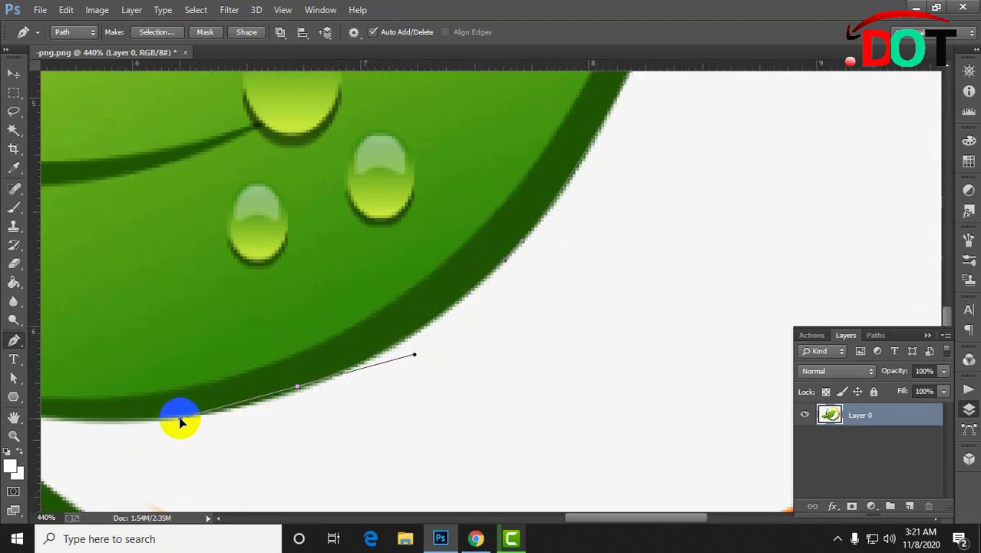
pyautogui.moveTo(360, 337); pyautogui.dragTo(561, 306)
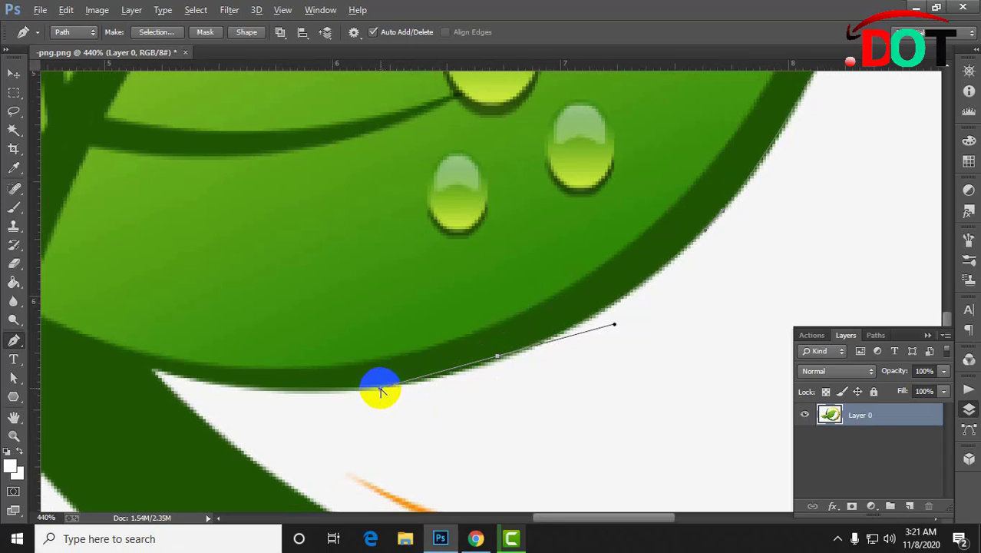
pyautogui.moveTo(466, 367)
pyautogui.mouseDown()
pyautogui.moveTo(399, 390)
pyautogui.moveTo(481, 371)
pyautogui.mouseUp()
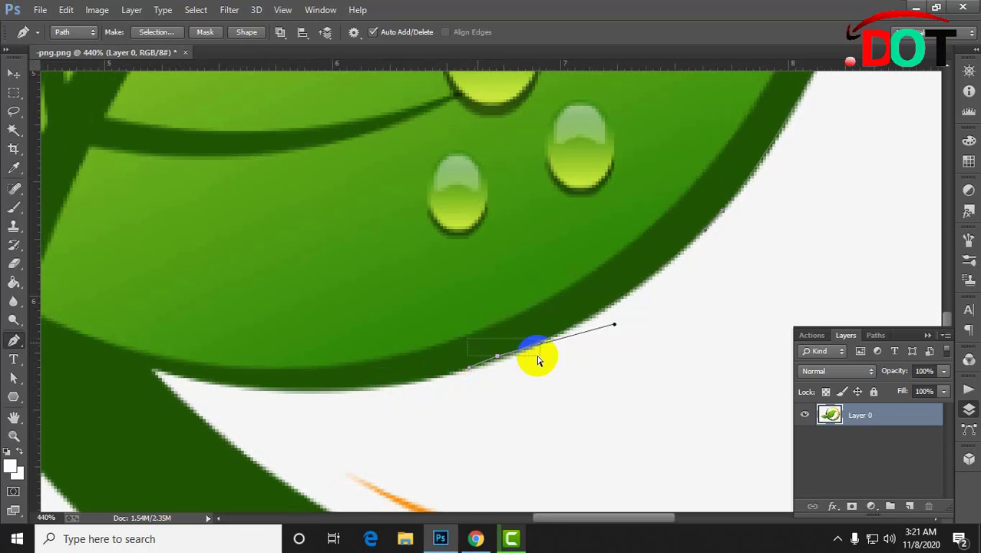
pyautogui.hotkey('ctrl', 'alt', 'z')
pyautogui.hotkey('ctrl', 'alt', 'z')
# Resume the path from its last anchor and trace the large leaf's bottom edge to the notch where it meets the dark green ring.
pyautogui.click(719, 213)
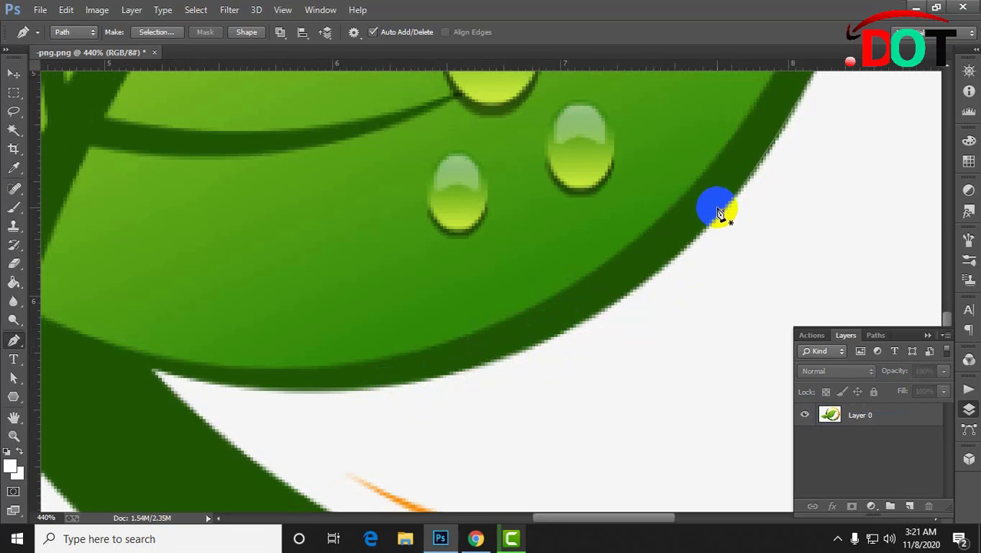
pyautogui.moveTo(721, 217); pyautogui.dragTo(707, 226)
pyautogui.click(577, 332)
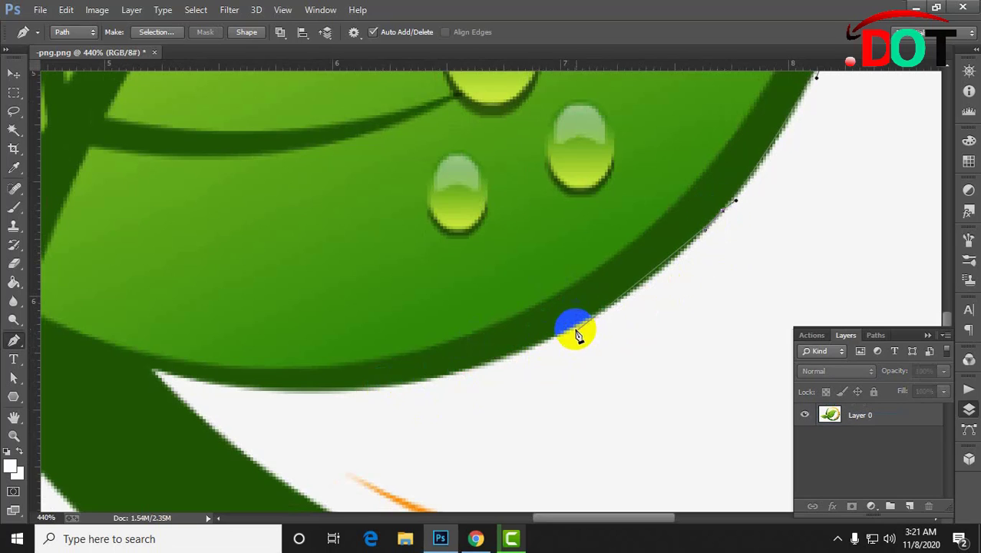
pyautogui.moveTo(571, 330); pyautogui.dragTo(475, 379)
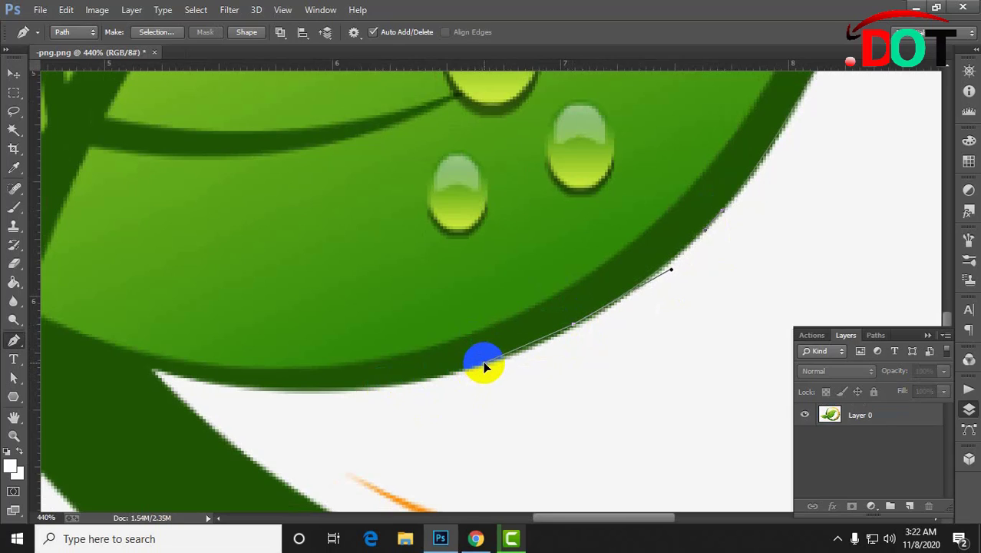
pyautogui.click(387, 385)
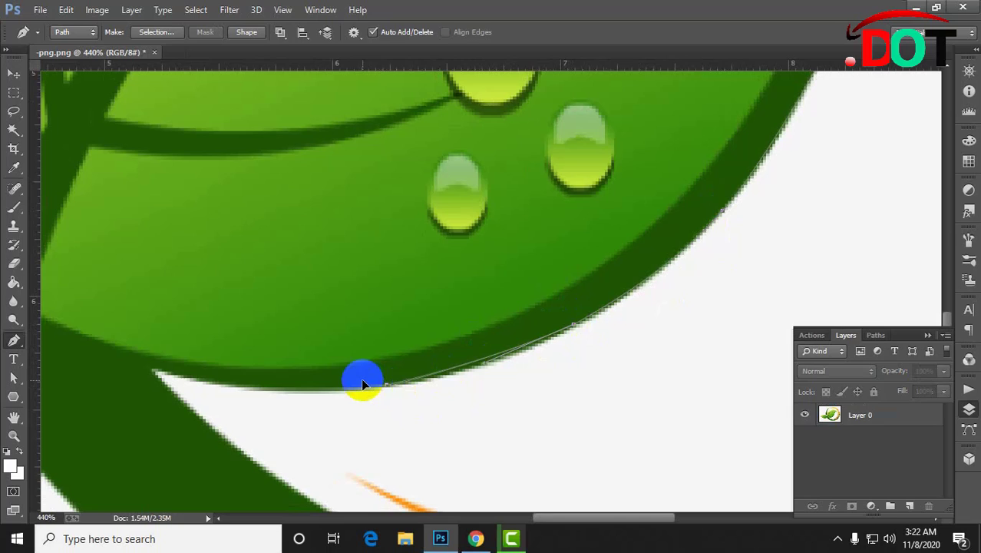
pyautogui.click(319, 393)
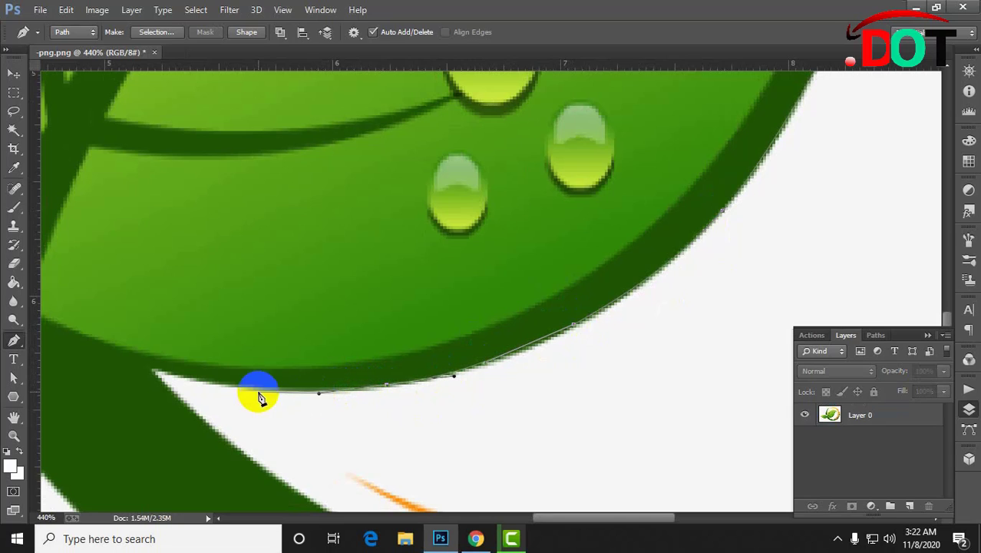
pyautogui.click(156, 373)
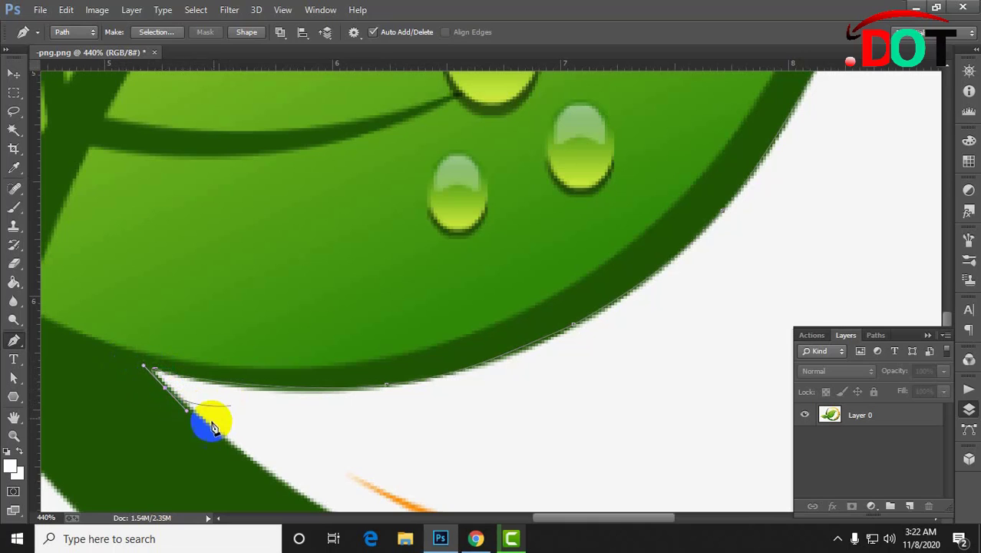
# Turn the path at the notch and trace the dark green ring's inner edge with curved segments below the orange swoosh.
pyautogui.scroll(-5, 208, 416)
pyautogui.click(521, 396)
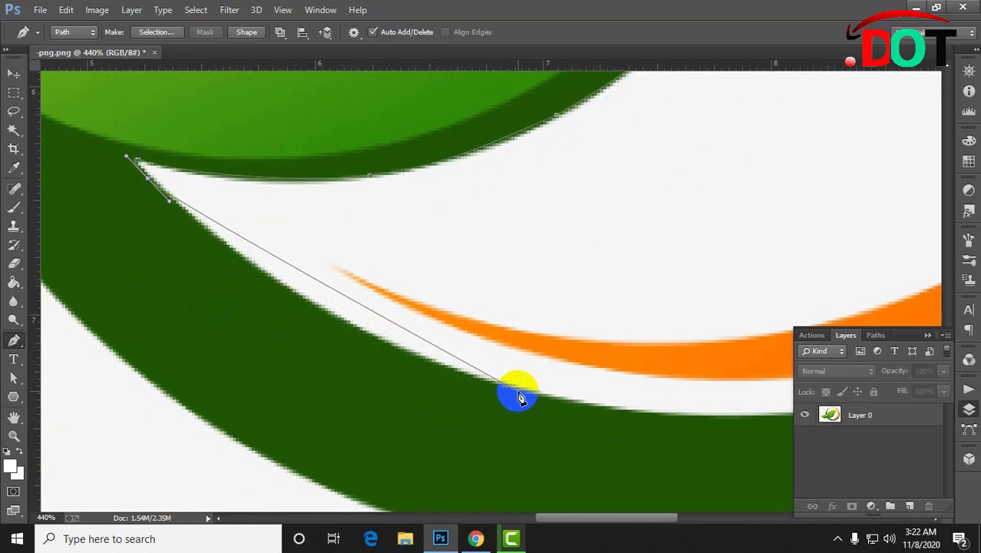
pyautogui.moveTo(520, 396); pyautogui.dragTo(663, 425)
pyautogui.moveTo(705, 452); pyautogui.dragTo(350, 446)
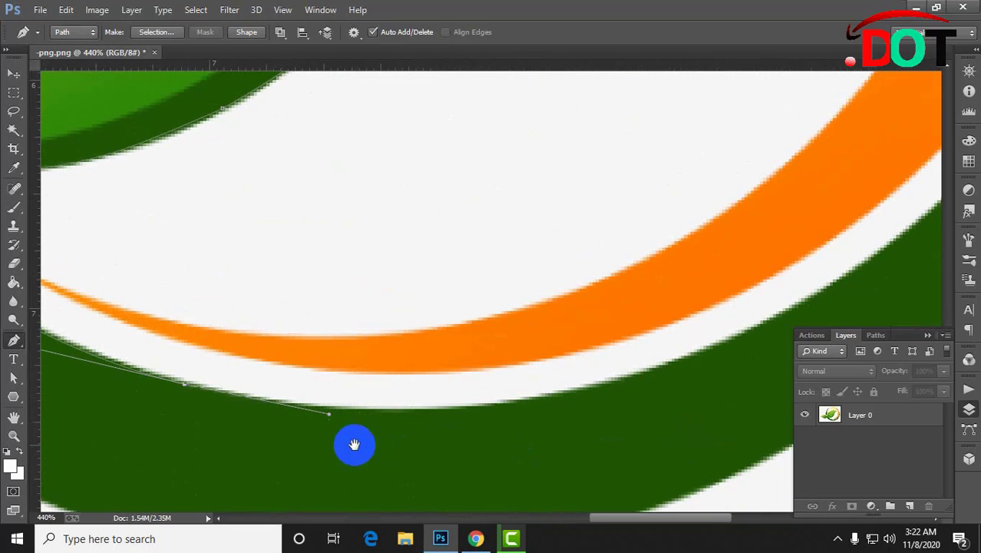
pyautogui.moveTo(590, 391); pyautogui.dragTo(751, 357)
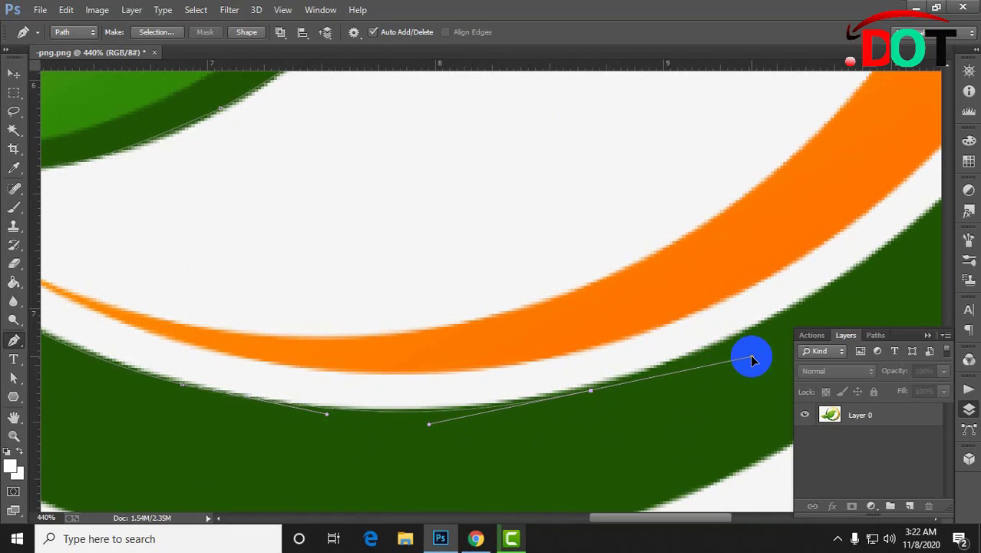
pyautogui.moveTo(734, 392); pyautogui.dragTo(326, 483)
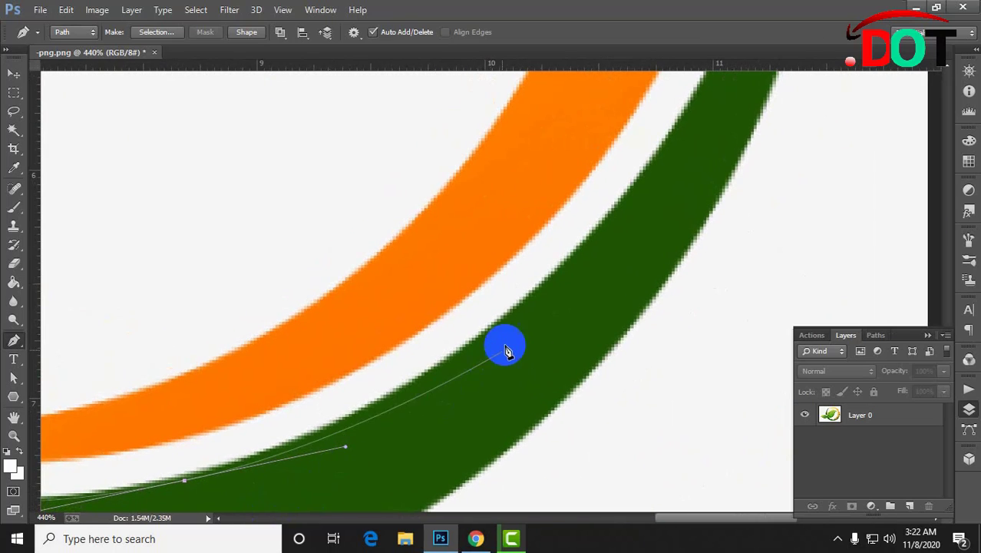
pyautogui.click(513, 315)
pyautogui.moveTo(516, 310); pyautogui.dragTo(469, 470)
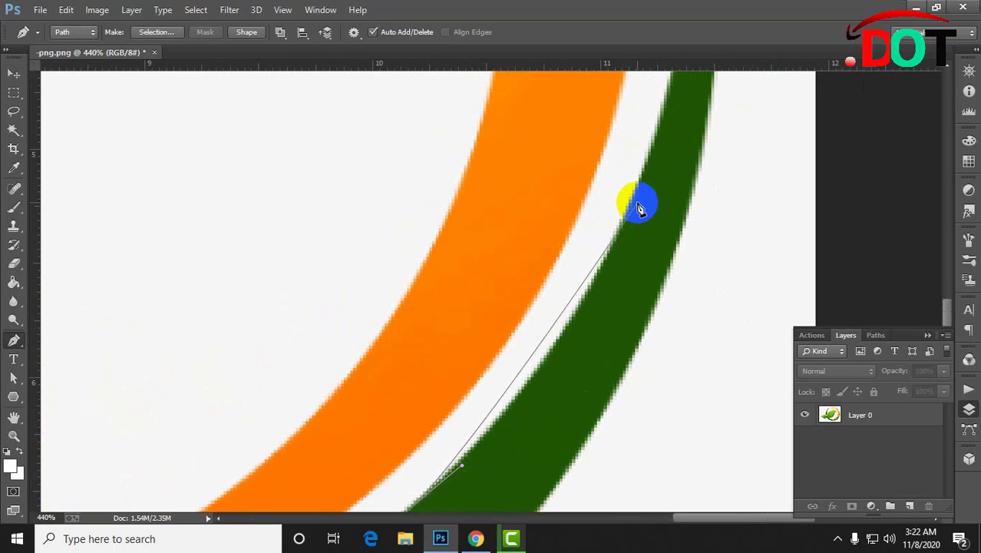
# Extend the path up the narrowing inner edge of the dark green ring, beside the outer side of the orange swoosh.
pyautogui.moveTo(635, 195); pyautogui.dragTo(687, 172)
pyautogui.moveTo(628, 346); pyautogui.dragTo(526, 449)
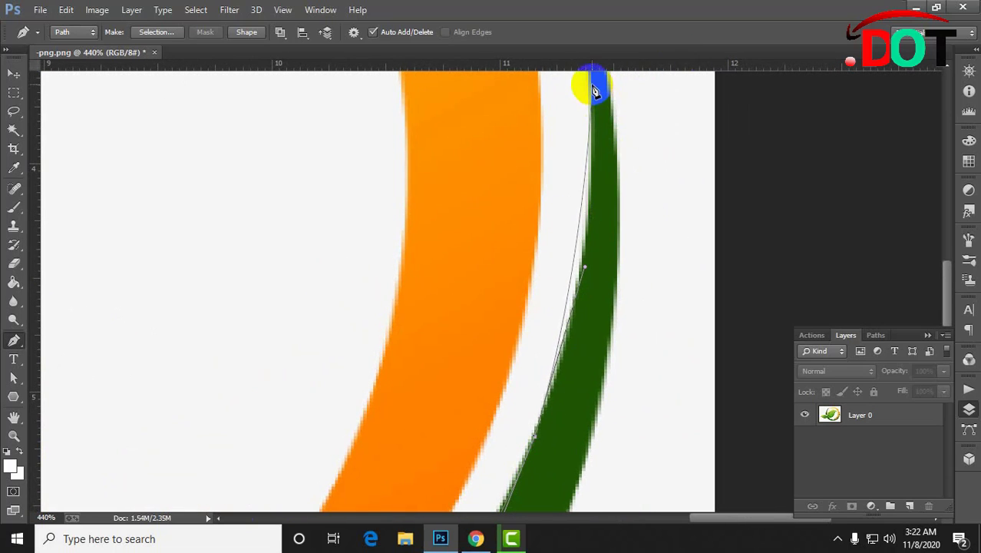
pyautogui.moveTo(592, 86)
pyautogui.mouseDown()
pyautogui.moveTo(571, 56)
pyautogui.moveTo(595, 92)
pyautogui.mouseUp()
pyautogui.scroll(2, 592, 77)
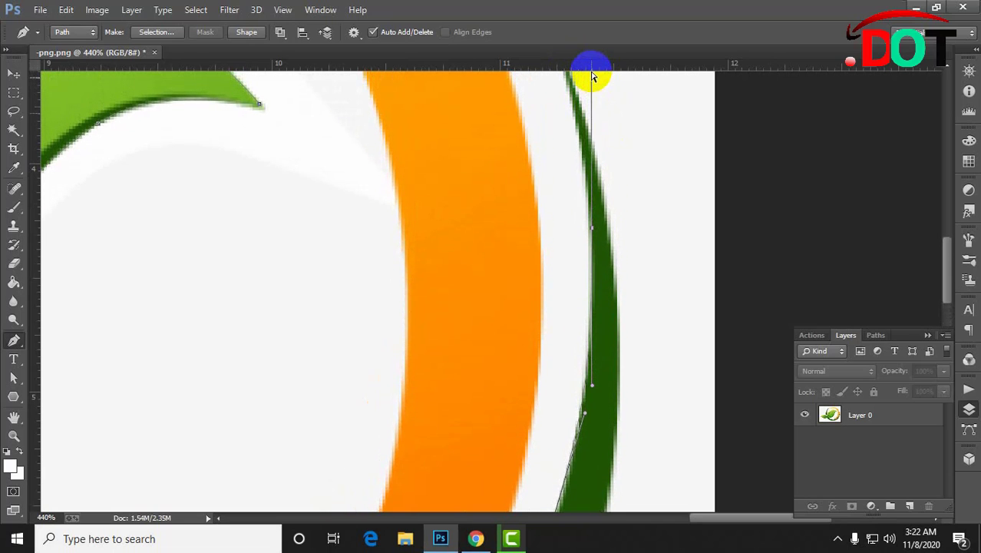
# Adjust the last anchor's outgoing direction handle to follow the dark green ring's inner edge toward its tapered tip.
pyautogui.hotkey('ctrl', '-')
pyautogui.hotkey('ctrl', '-')
pyautogui.hotkey('ctrl', '-')
pyautogui.hotkey('ctrl', '-')
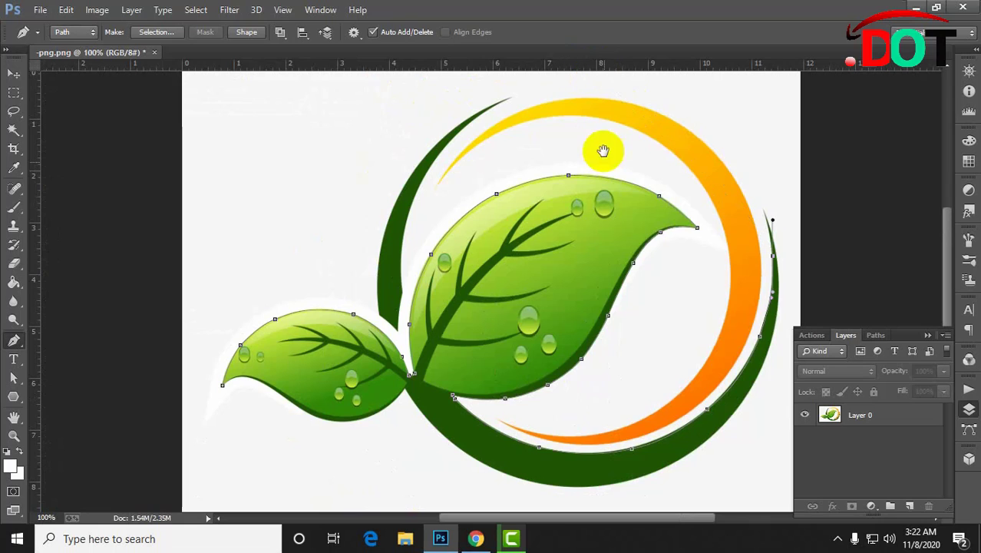
pyautogui.moveTo(649, 290); pyautogui.dragTo(489, 299)
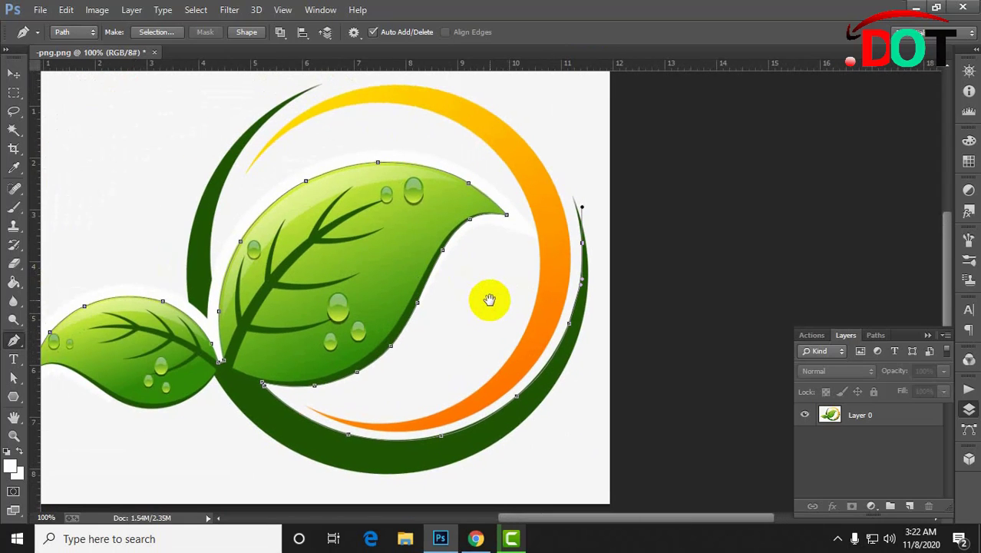
pyautogui.hotkey('ctrl', '+')
pyautogui.hotkey('ctrl', '+')
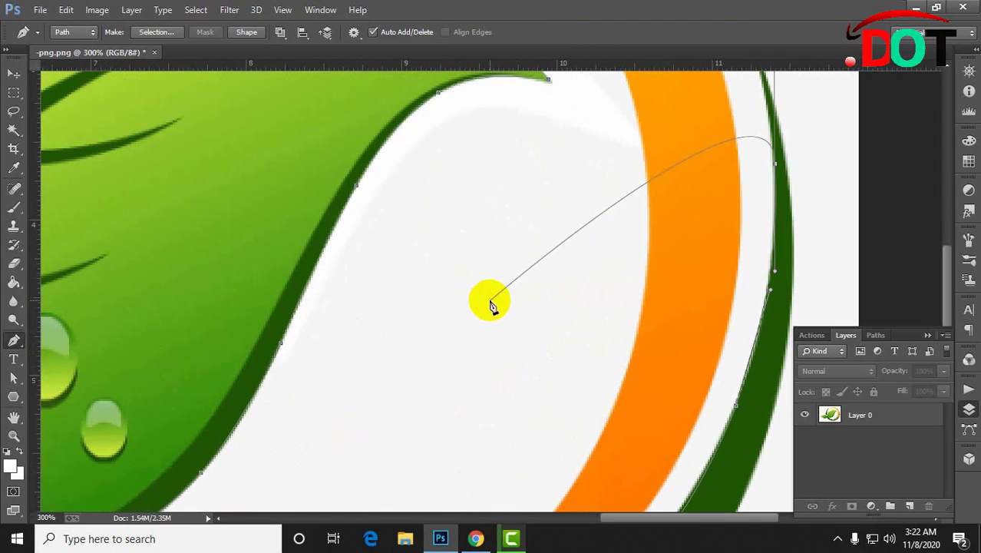
pyautogui.moveTo(661, 335); pyautogui.dragTo(442, 449)
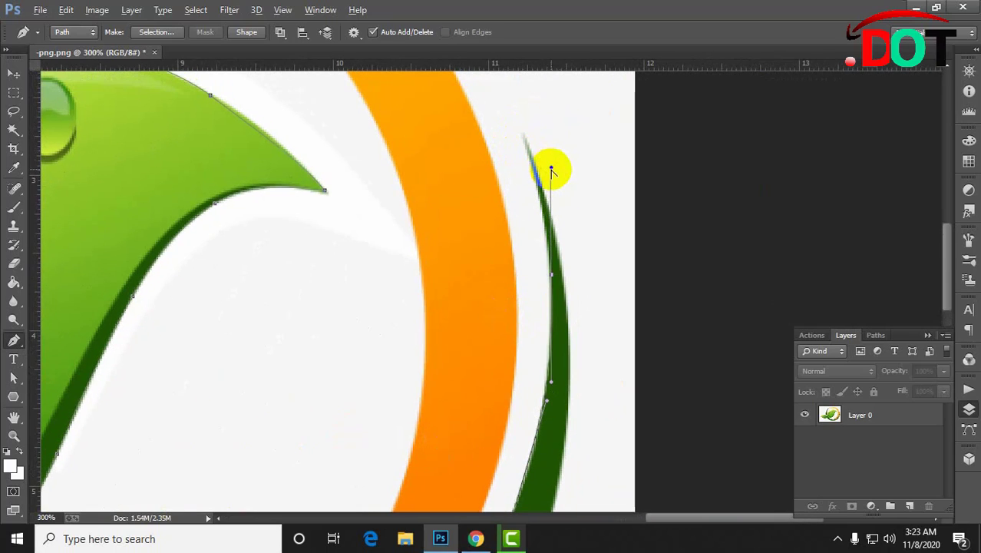
pyautogui.moveTo(538, 163); pyautogui.dragTo(535, 188)
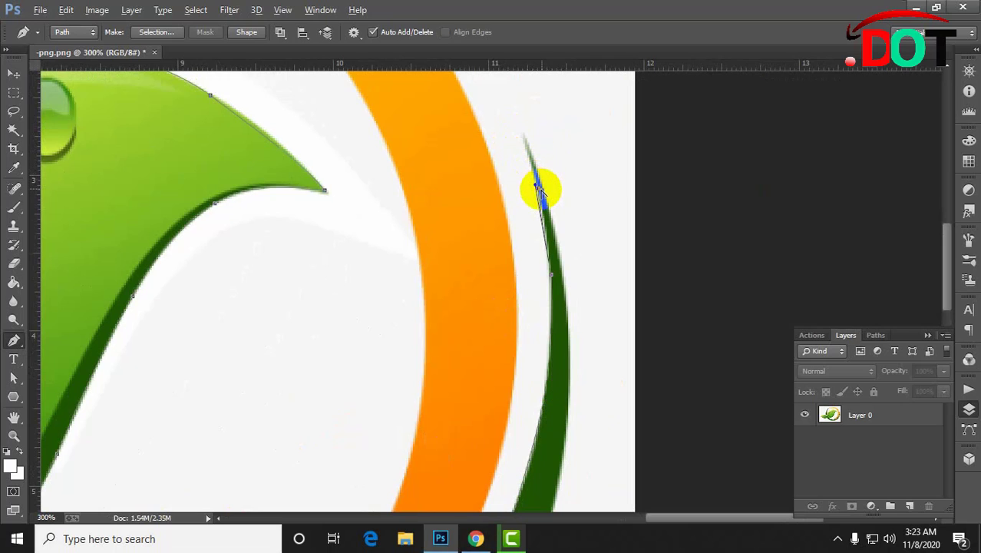
# Extend the path from the dark green ring's tip with straight segments loosely around the outside of its lower curve.
pyautogui.scroll(-4, 537, 184)
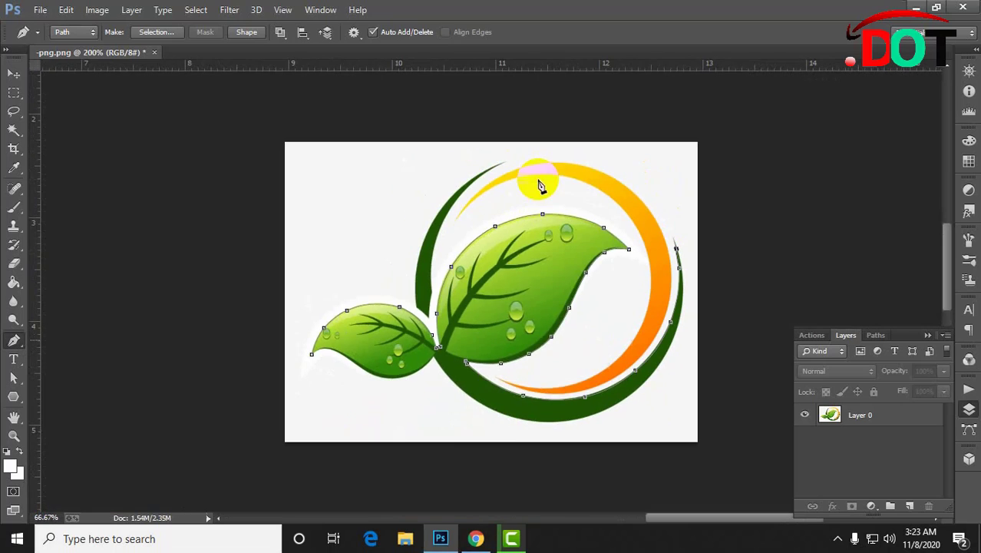
pyautogui.scroll(3, 540, 184)
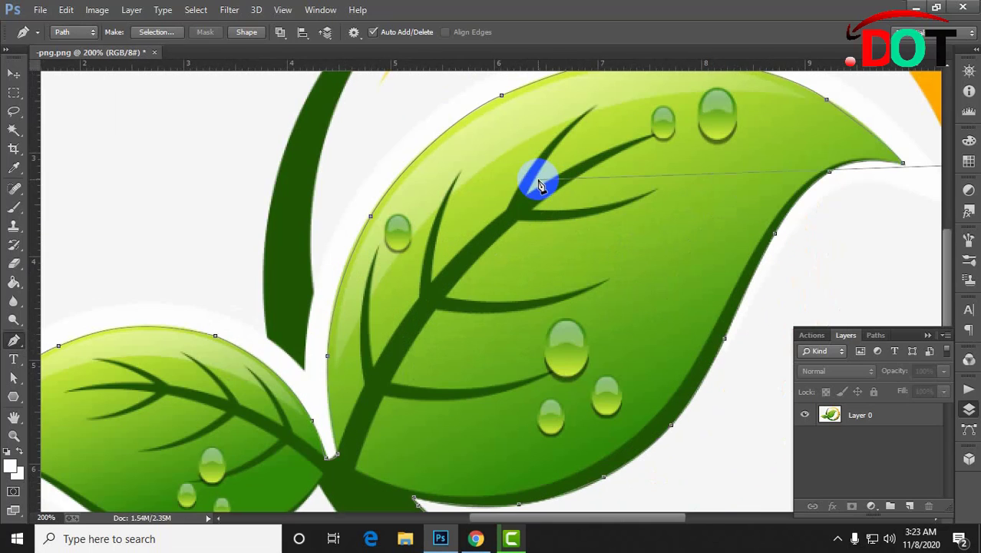
pyautogui.moveTo(490, 291); pyautogui.dragTo(17, 200)
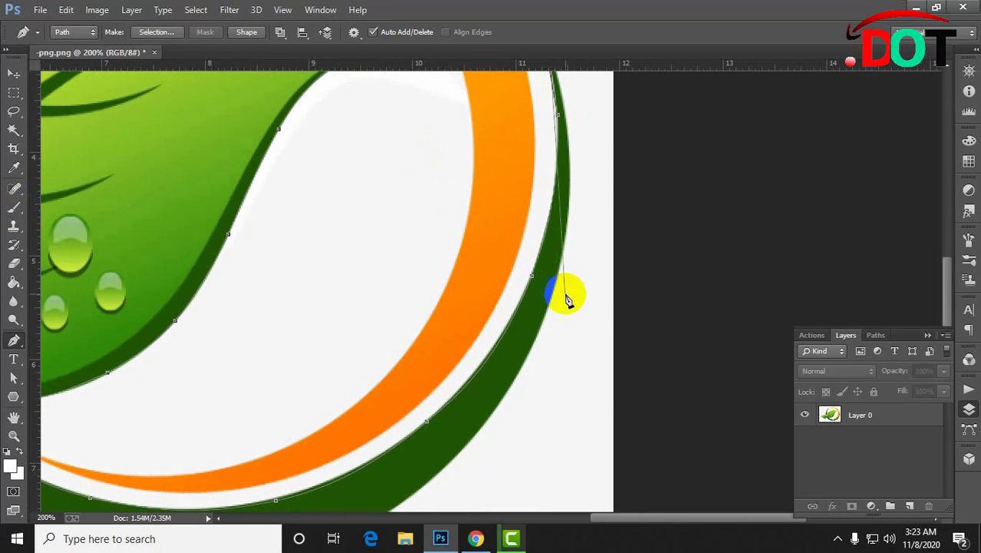
pyautogui.click(587, 315)
pyautogui.moveTo(484, 455); pyautogui.dragTo(658, 342)
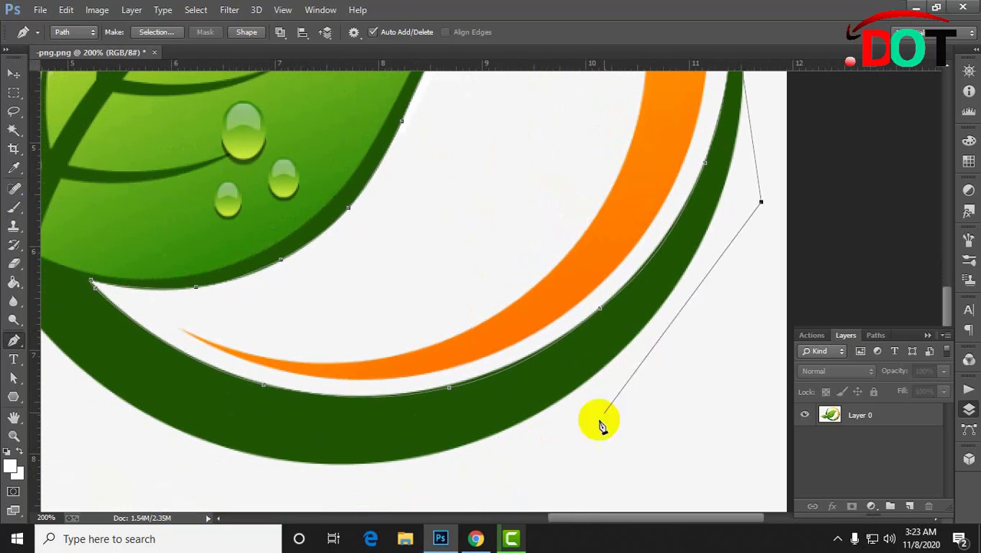
pyautogui.click(494, 481)
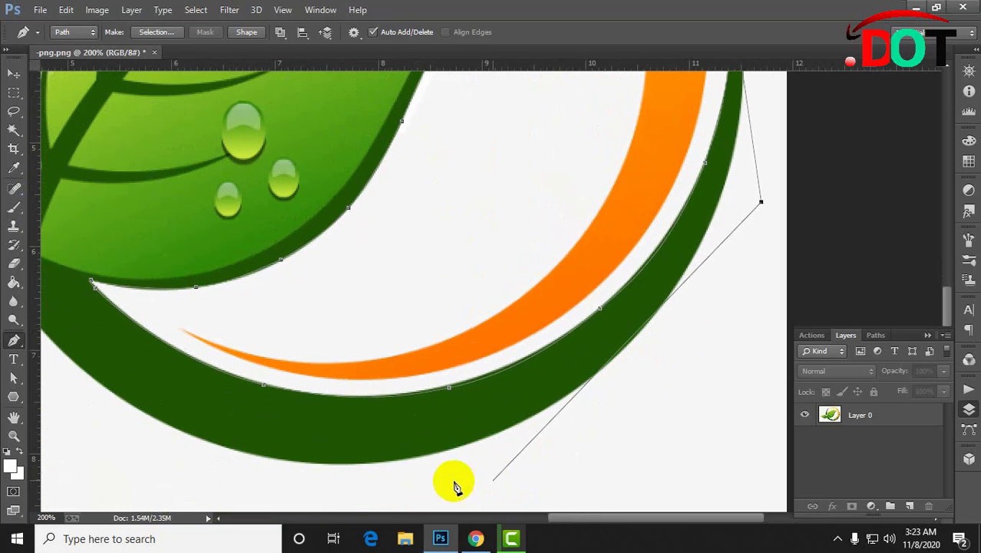
# Continue the path with rough straight segments beneath the ring and small leaf, closing it at the starting anchor on the small leaf's tip.
pyautogui.click(131, 462)
pyautogui.moveTo(90, 423); pyautogui.dragTo(681, 425)
pyautogui.click(510, 361)
pyautogui.click(158, 331)
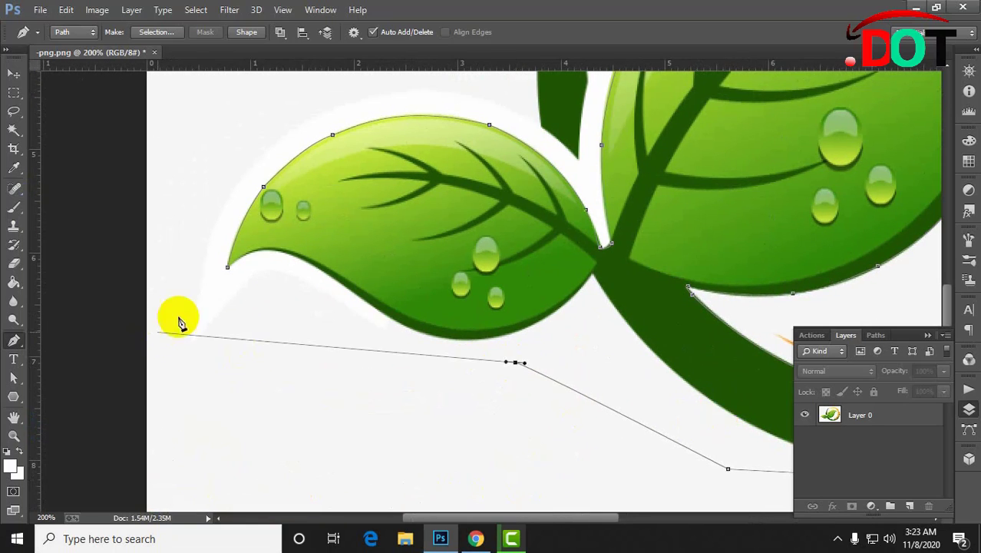
pyautogui.click(230, 270)
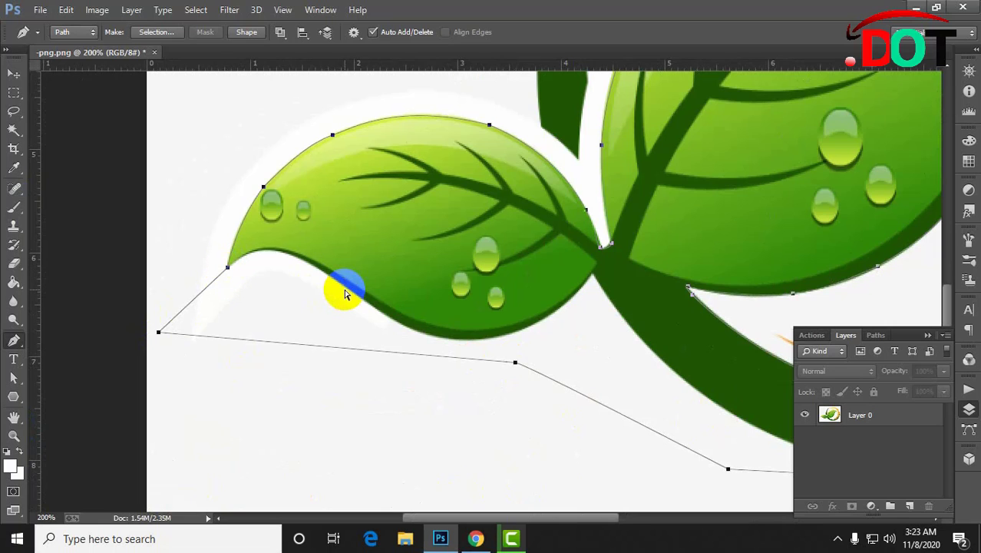
# Convert the closed path to a selection and add it to Layer 0 as a layer mask.
pyautogui.hotkey('ctrl', 'Return')
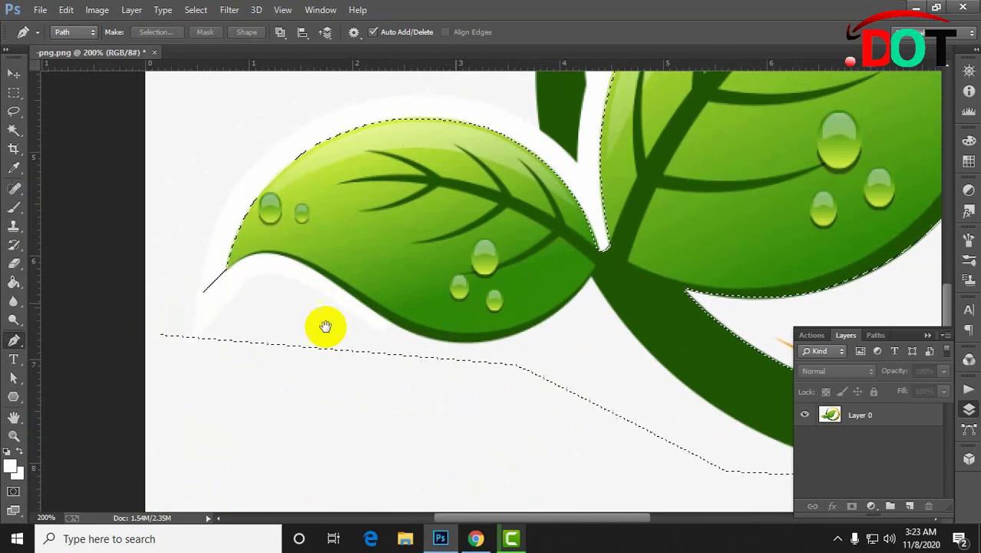
pyautogui.moveTo(460, 303); pyautogui.dragTo(188, 374)
pyautogui.hotkey('ctrl', '-')
pyautogui.hotkey('ctrl', '-')
pyautogui.hotkey('ctrl', '-')
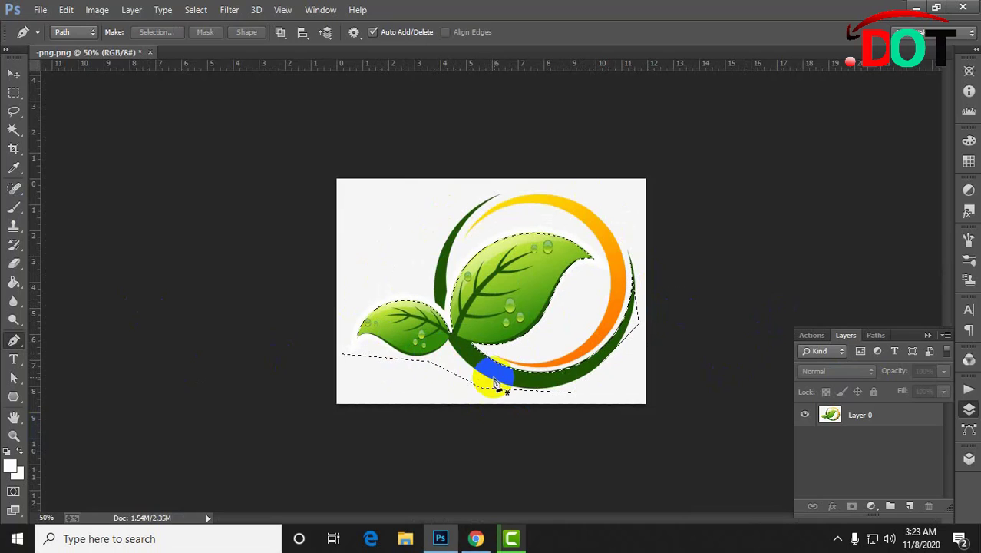
pyautogui.click(887, 423)
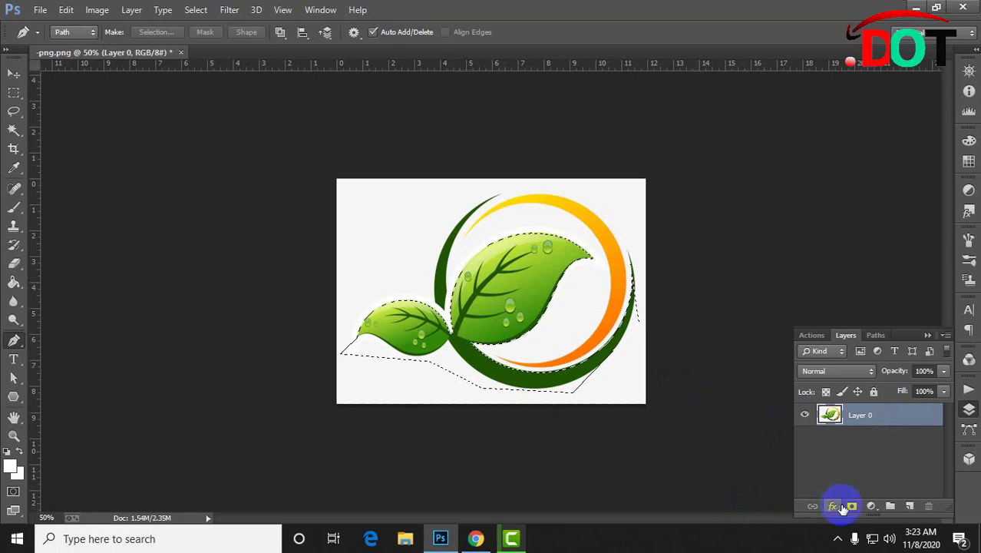
pyautogui.click(850, 507)
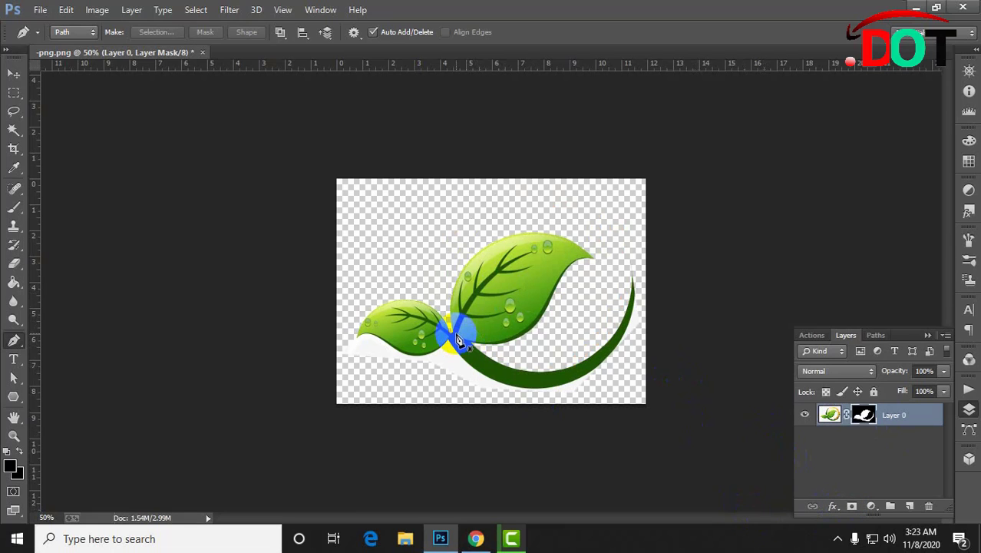
# Check the masked leaf edges and save the work path as Path 1.
pyautogui.scroll(3, 456, 338)
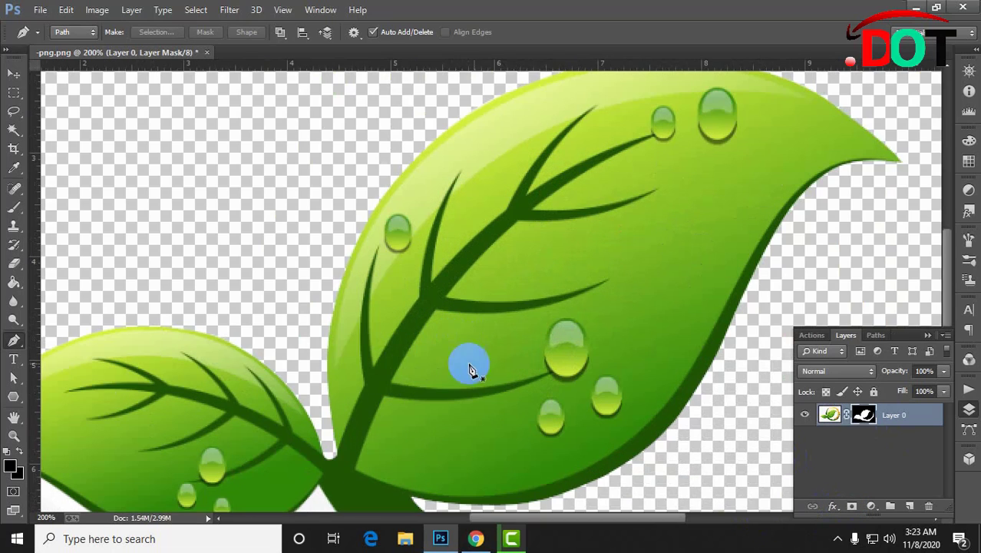
pyautogui.moveTo(466, 414); pyautogui.dragTo(576, 186)
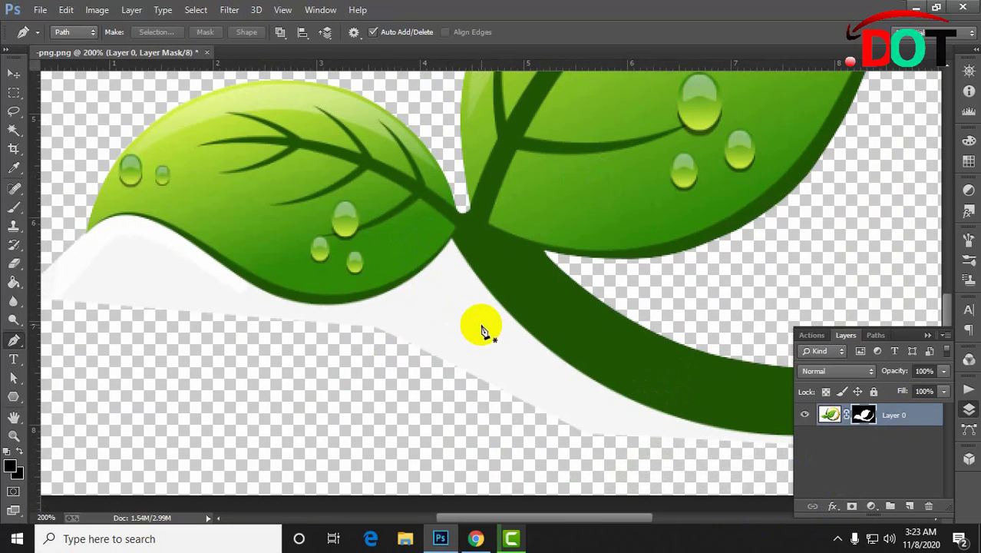
pyautogui.scroll(-3, 481, 329)
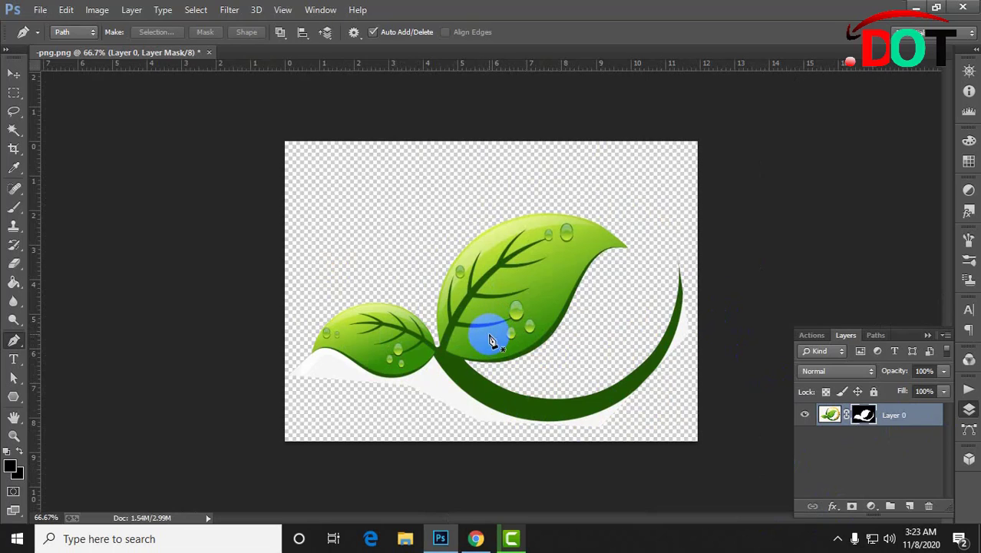
pyautogui.click(875, 335)
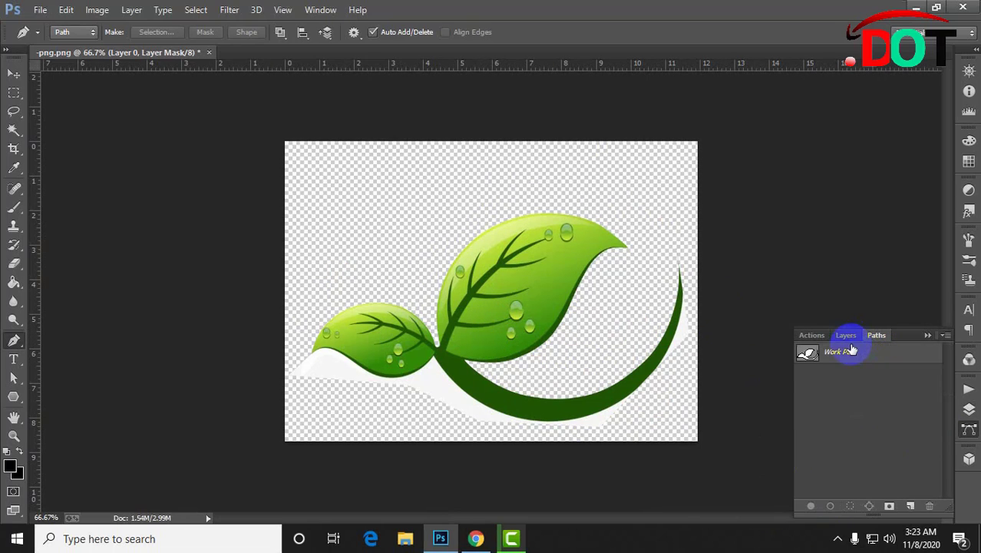
pyautogui.click(821, 357)
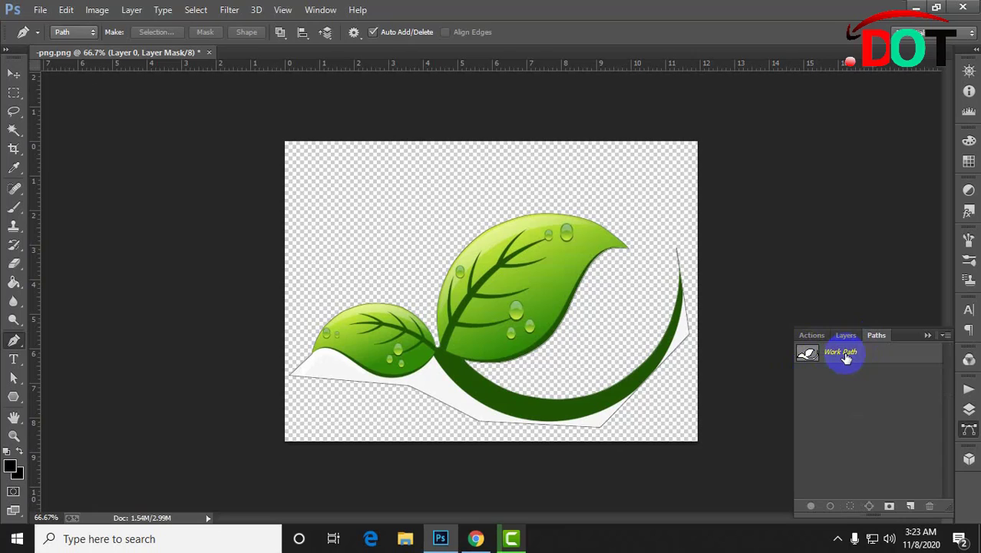
pyautogui.doubleClick(844, 358)
pyautogui.click(571, 183)
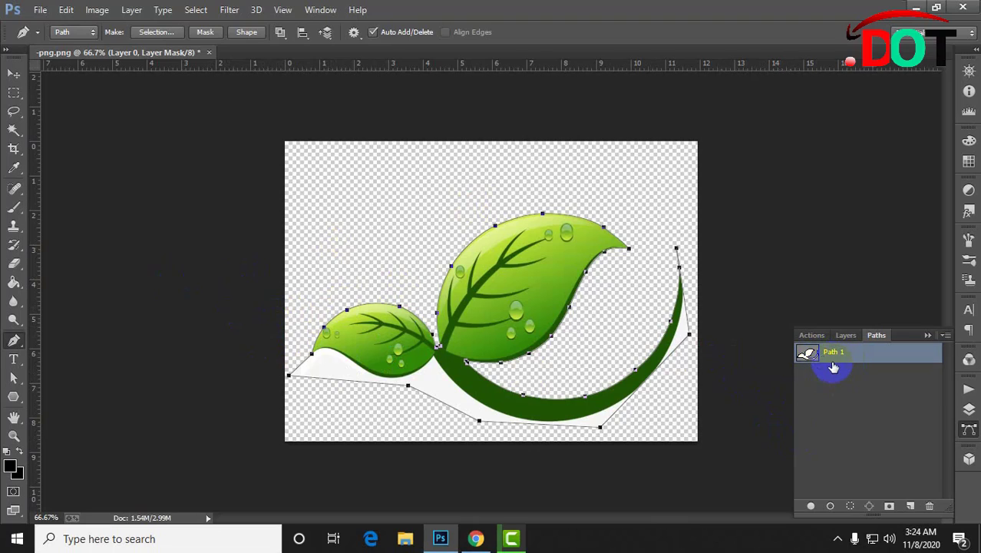
pyautogui.click(839, 543)
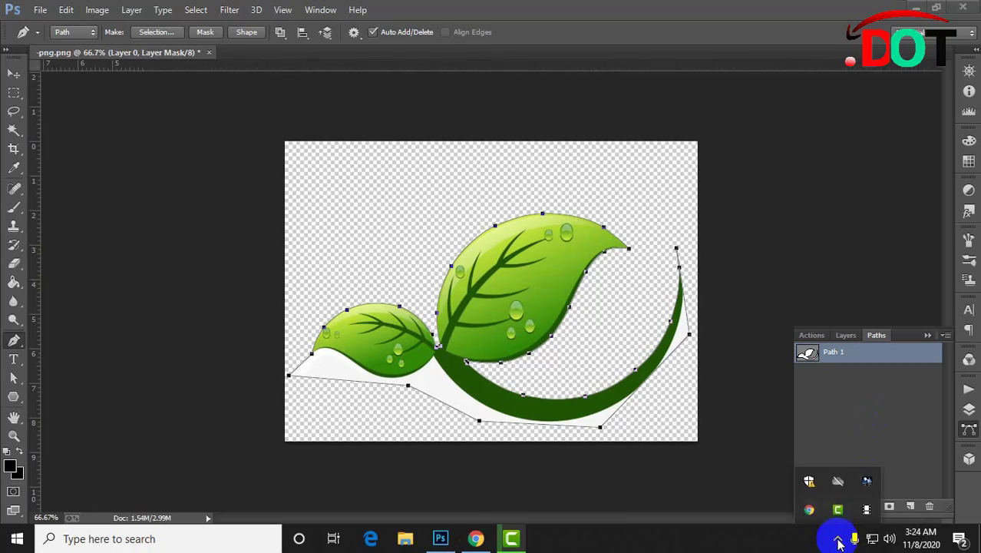